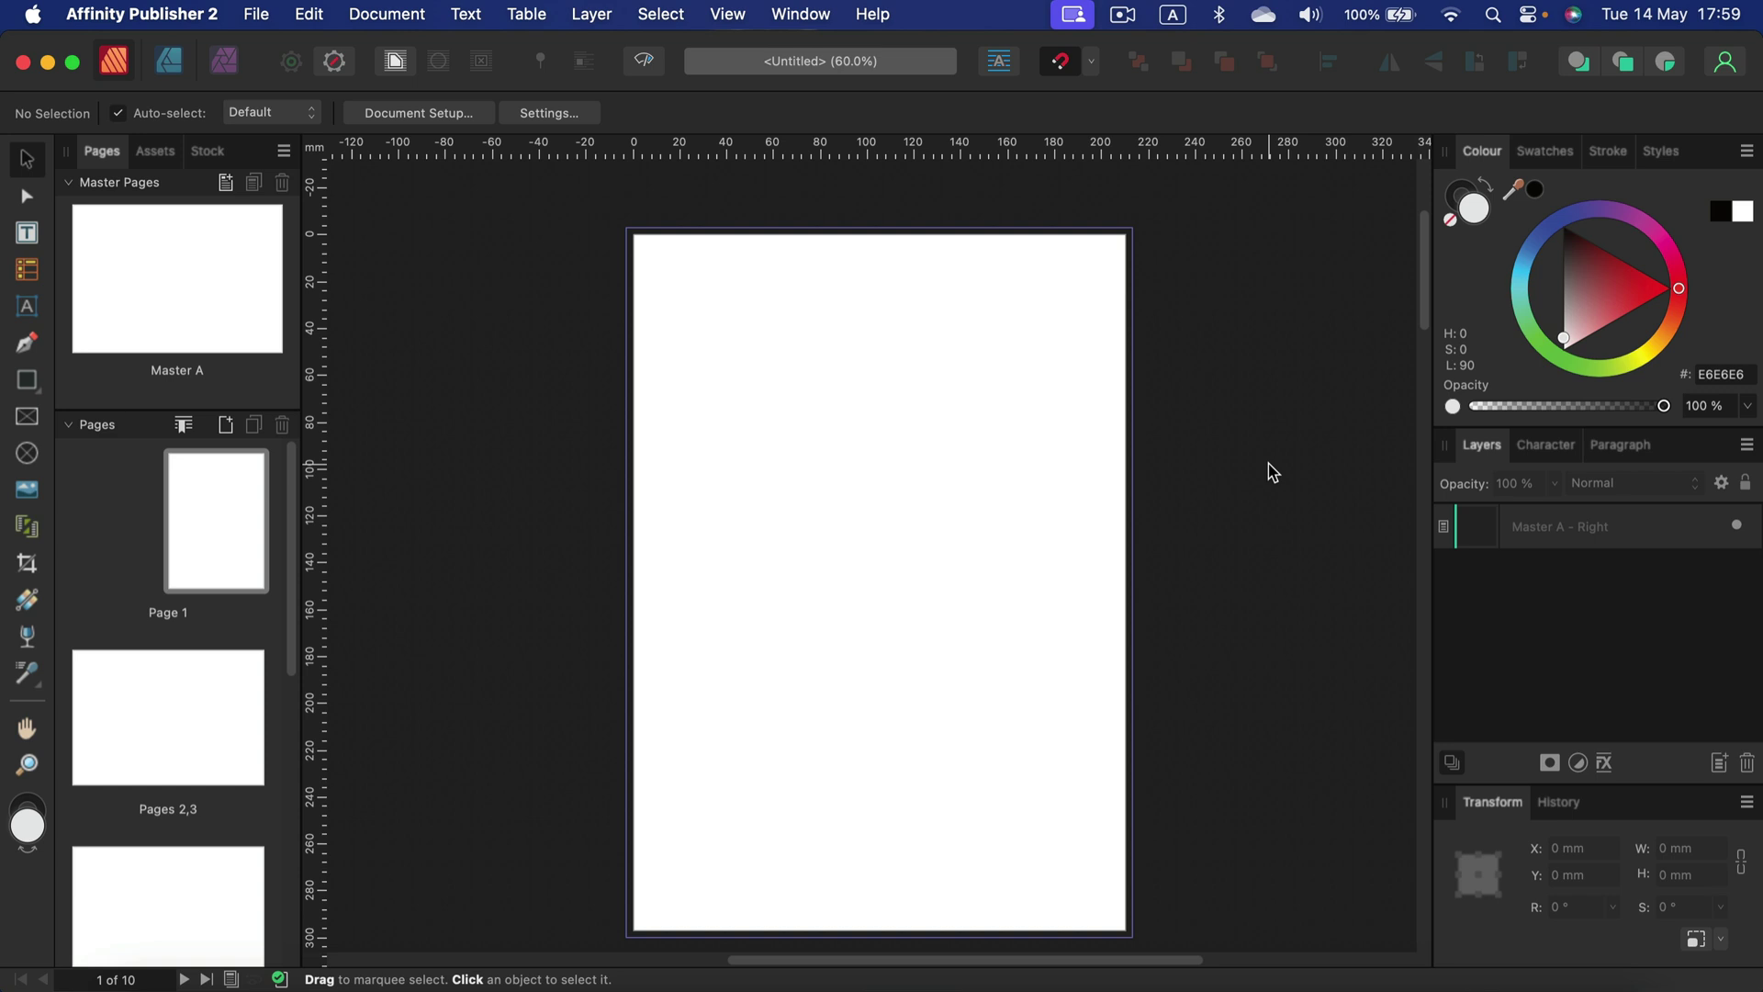
- Place the cat photo on the page, resize it to about 131 mm wide, then delete it
drag(1272, 472, 812, 459)
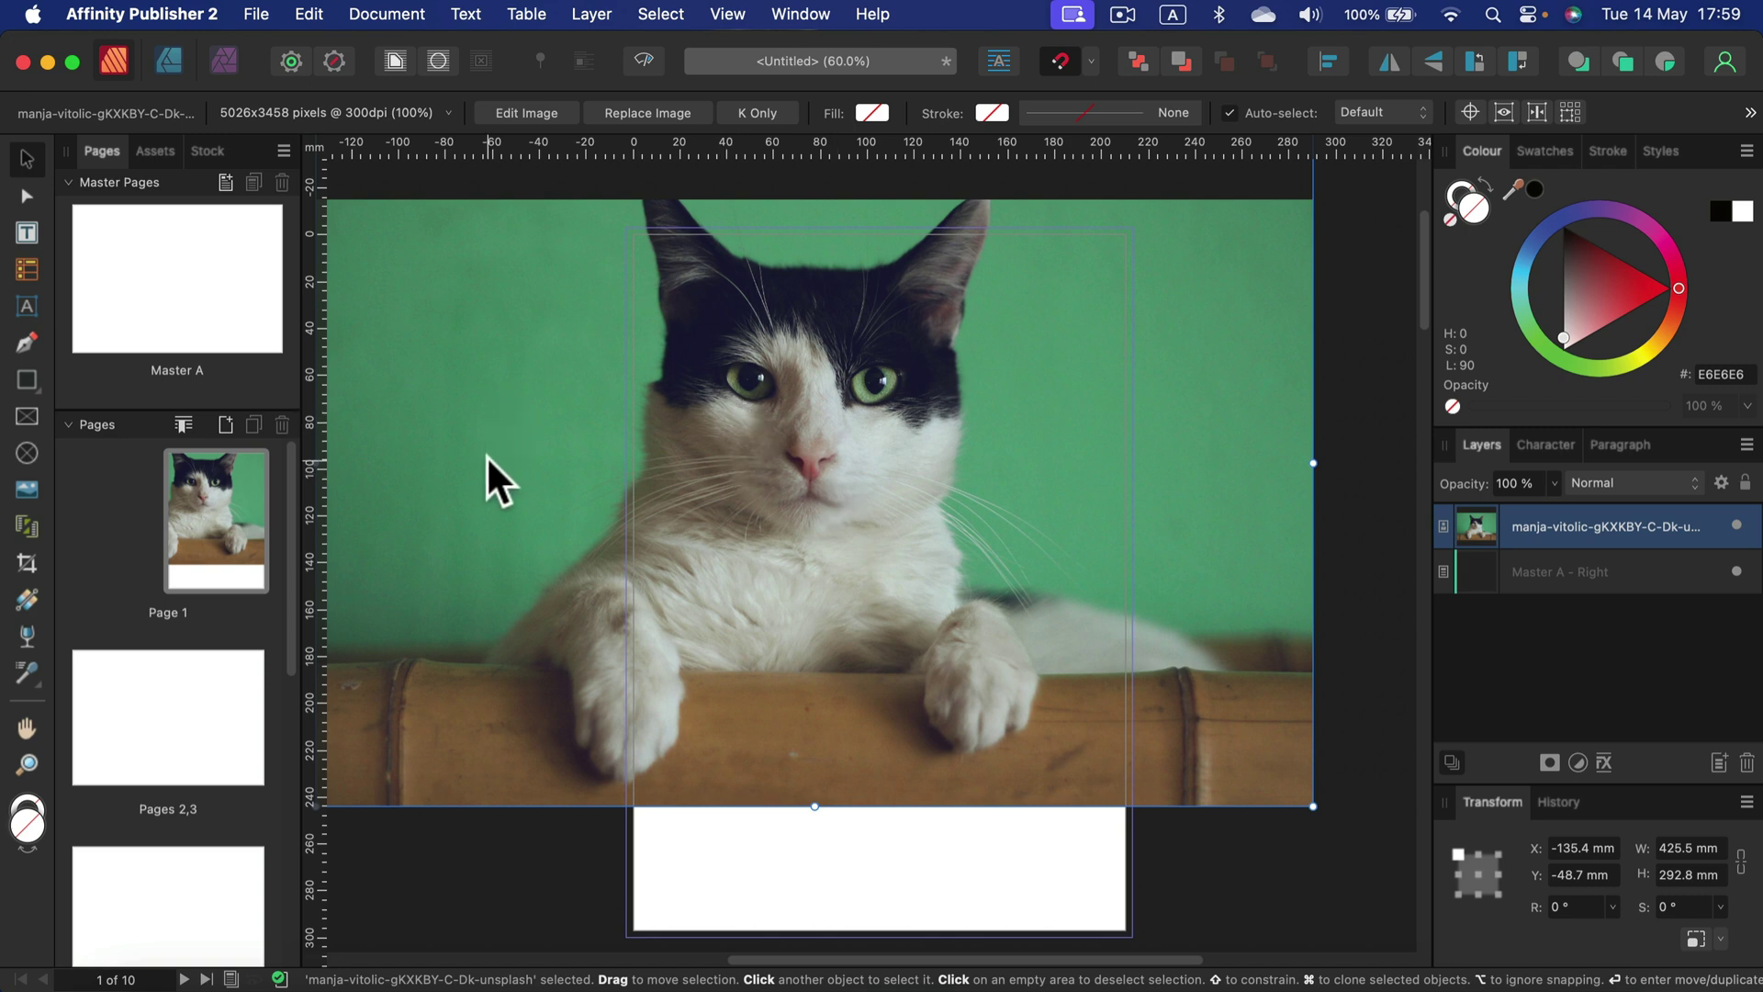
drag(487, 454, 544, 491)
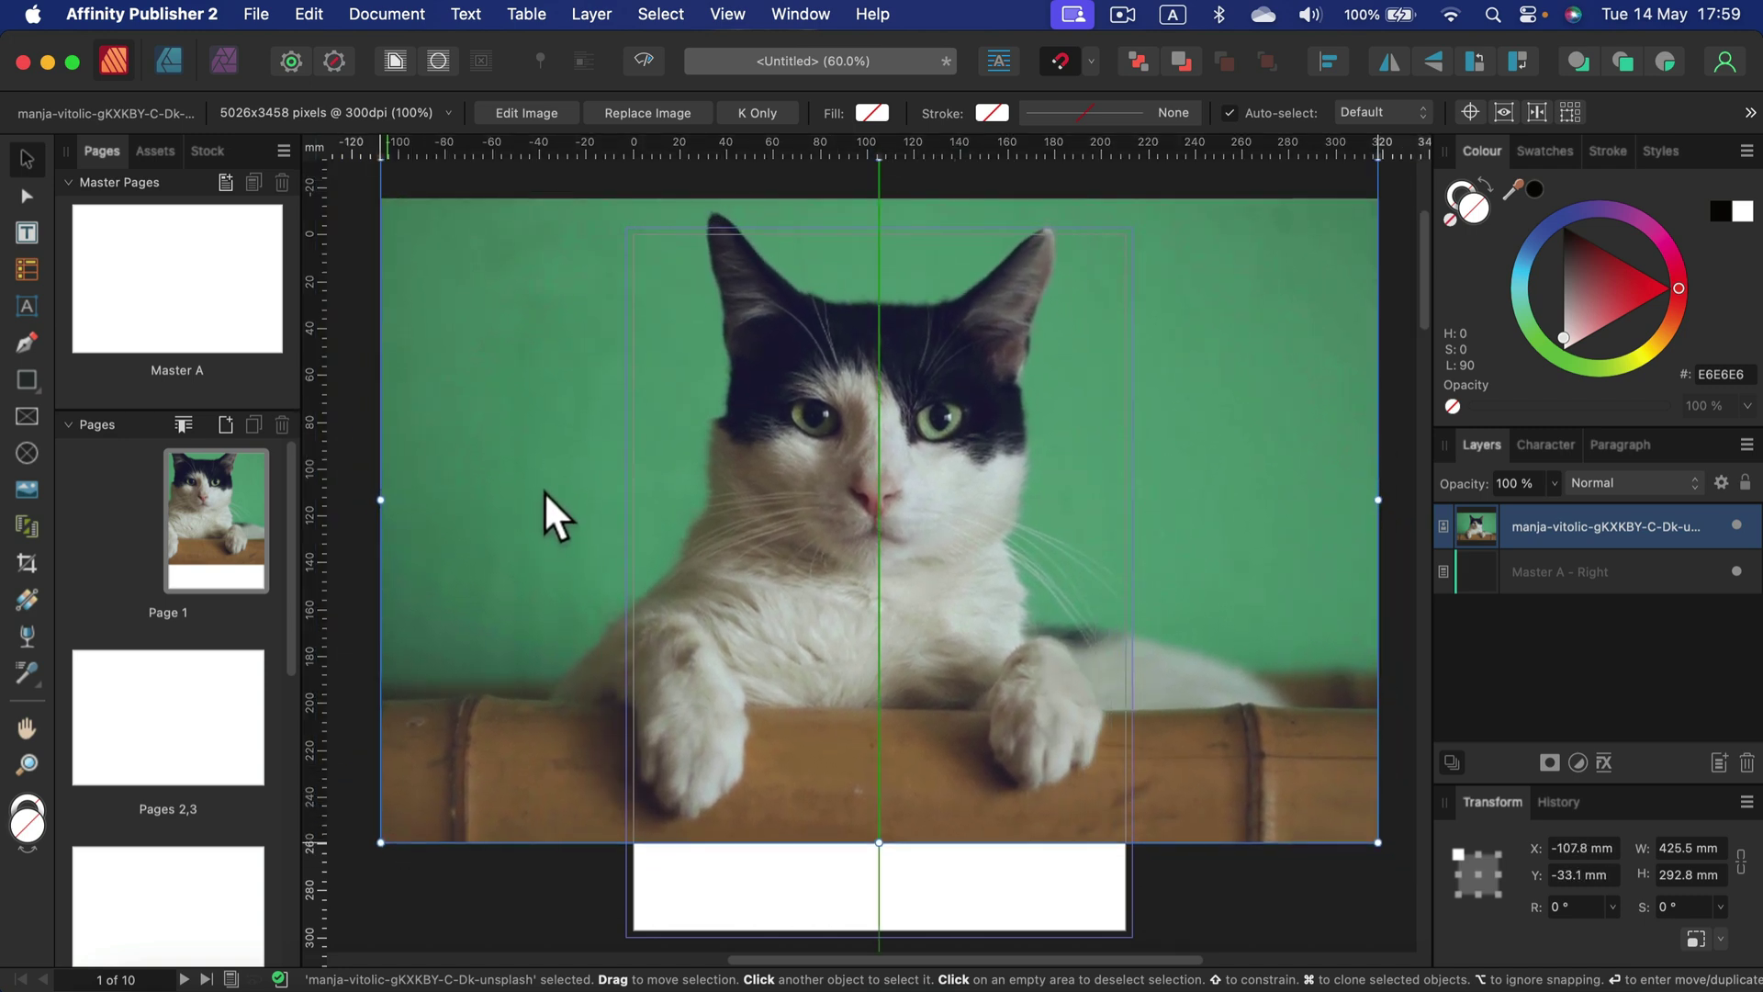
drag(1371, 840, 749, 464)
drag(519, 341, 787, 494)
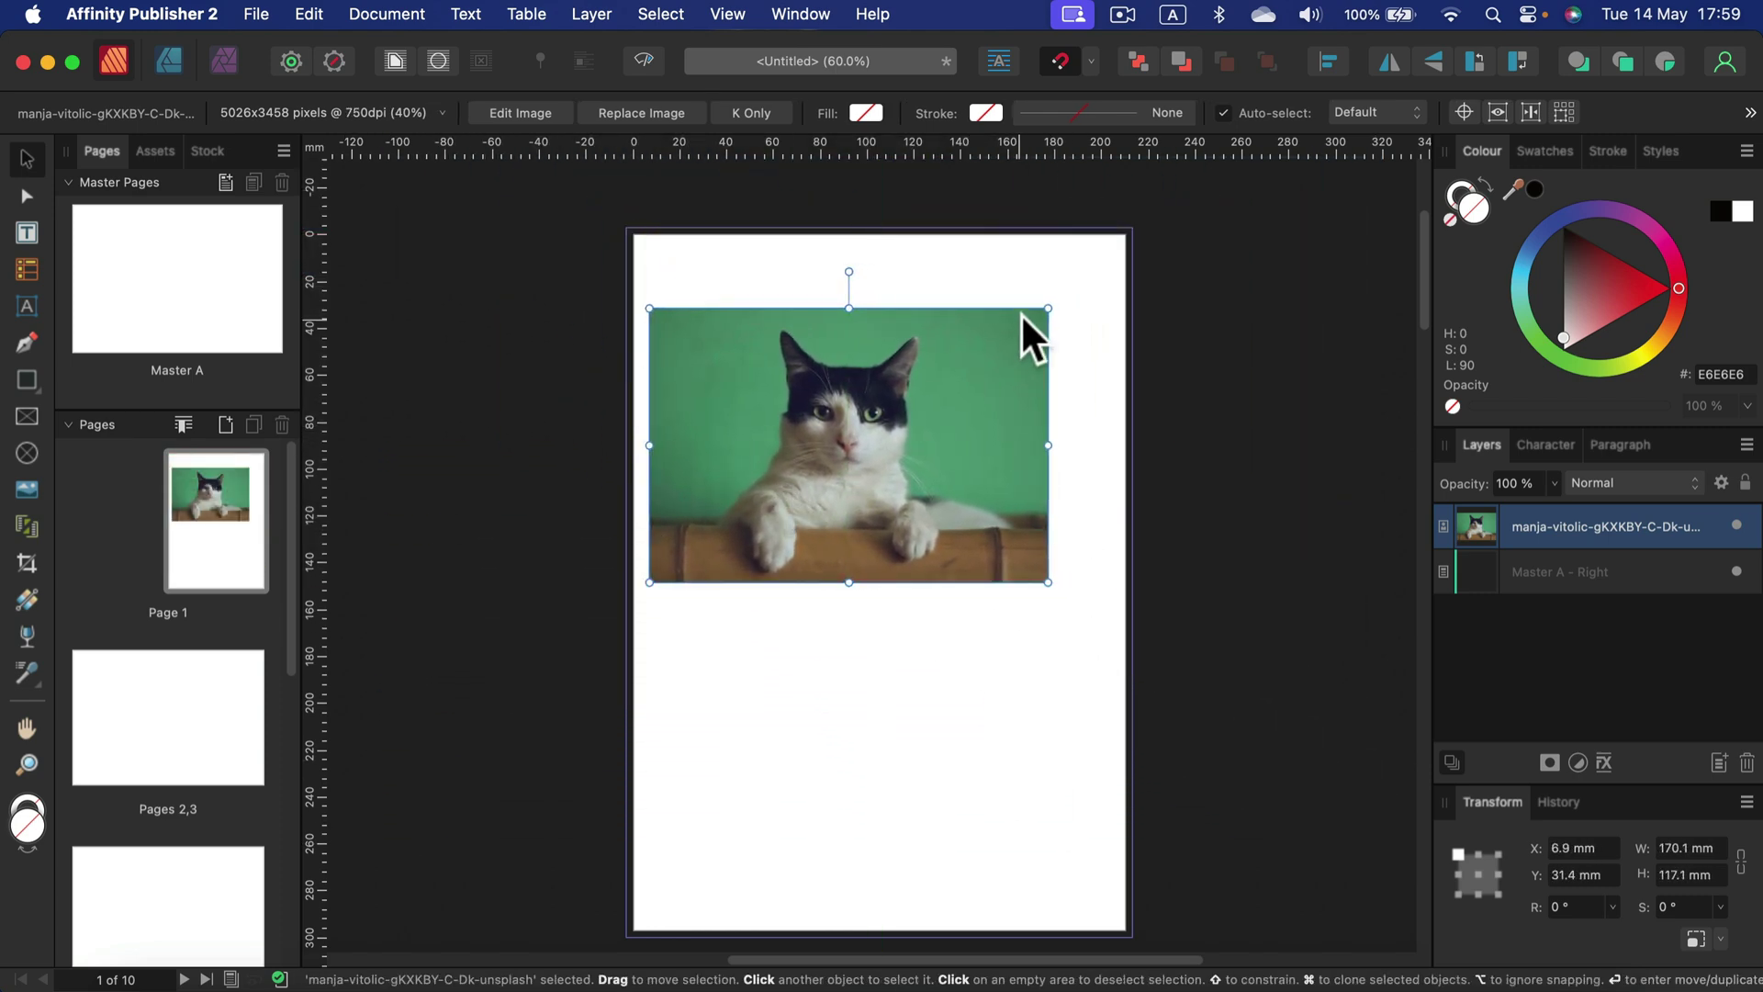
drag(1048, 307, 957, 371)
mouse_move(923, 546)
mouse_down()
mouse_move(977, 496)
mouse_move(802, 643)
mouse_move(867, 542)
mouse_move(833, 598)
mouse_move(851, 593)
mouse_move(828, 592)
mouse_up()
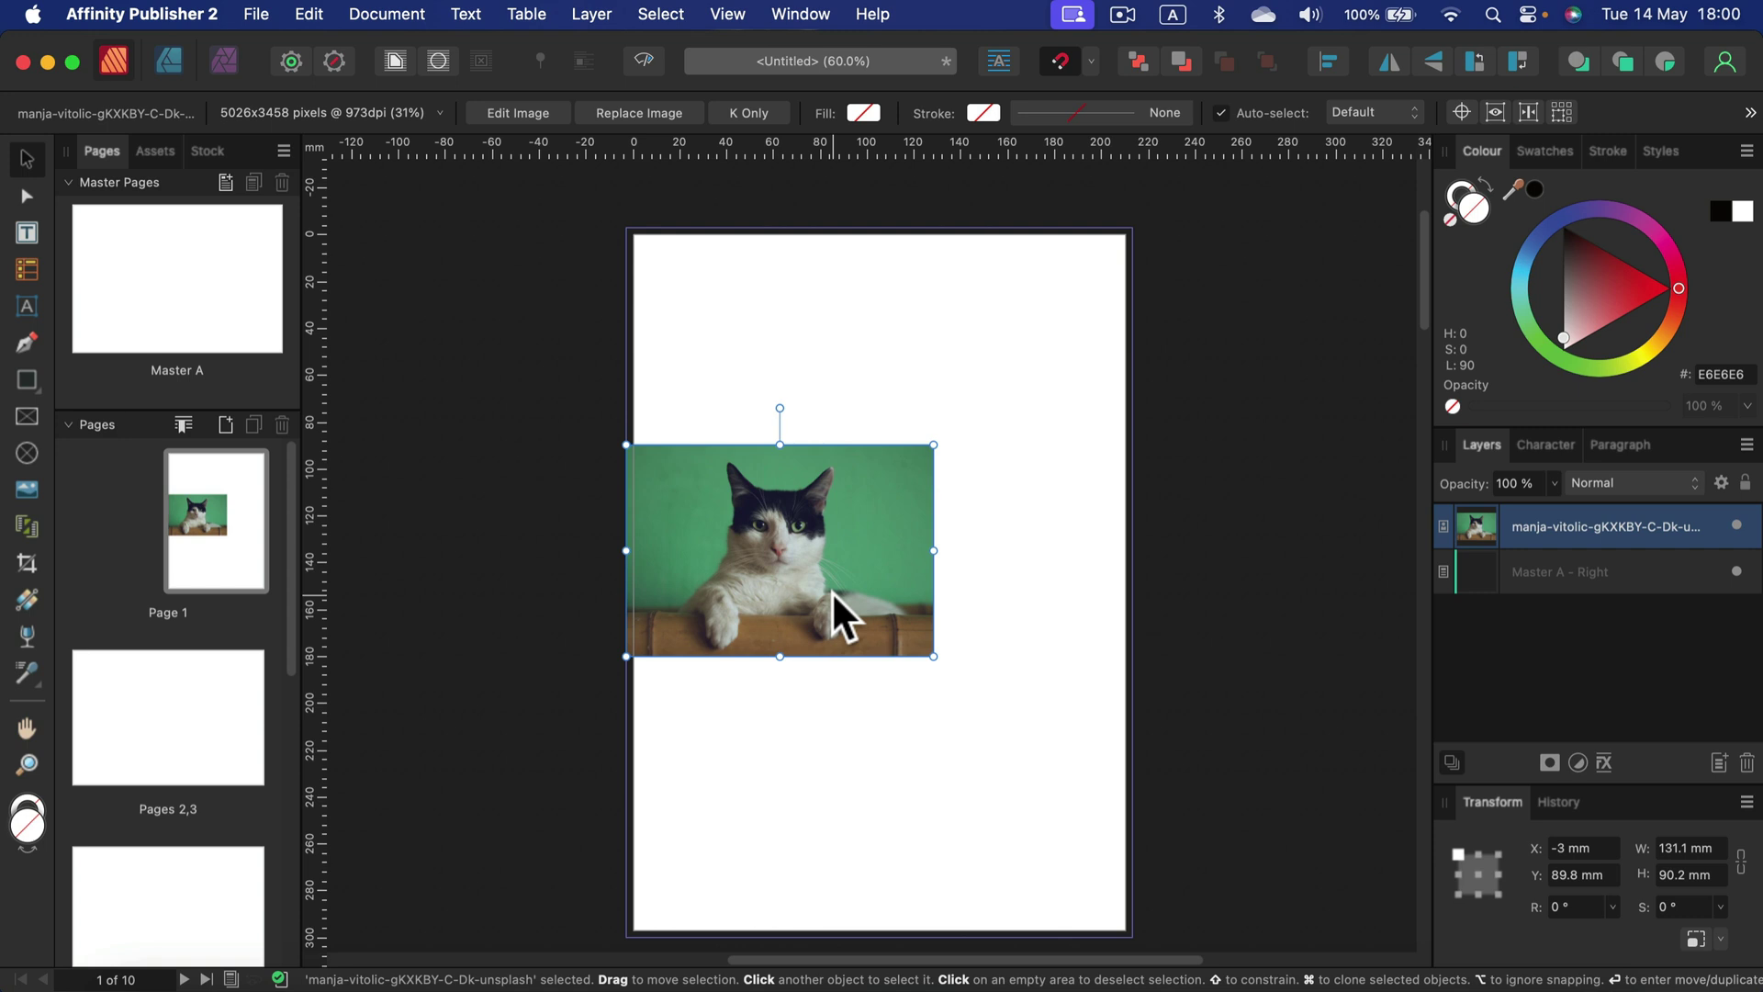
key(Delete)
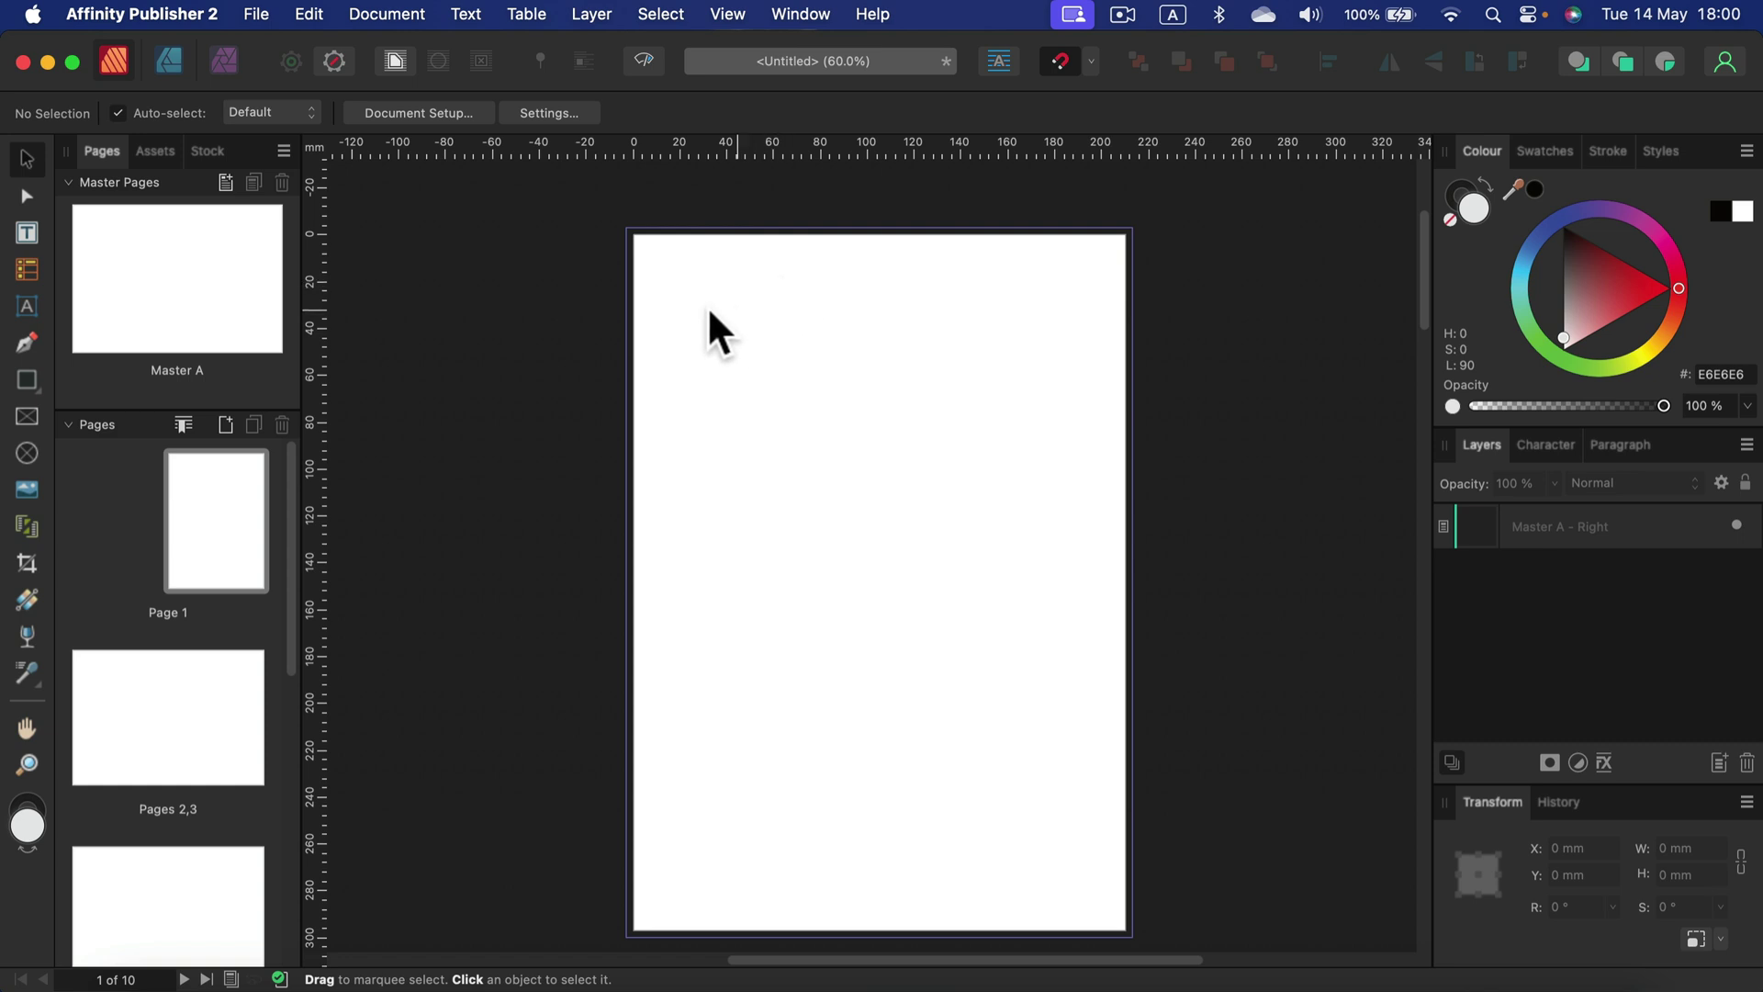
- Draw a tall 61 × 121.3 mm rectangular picture frame on the left and a 71.1 mm circular one at top right
click(26, 421)
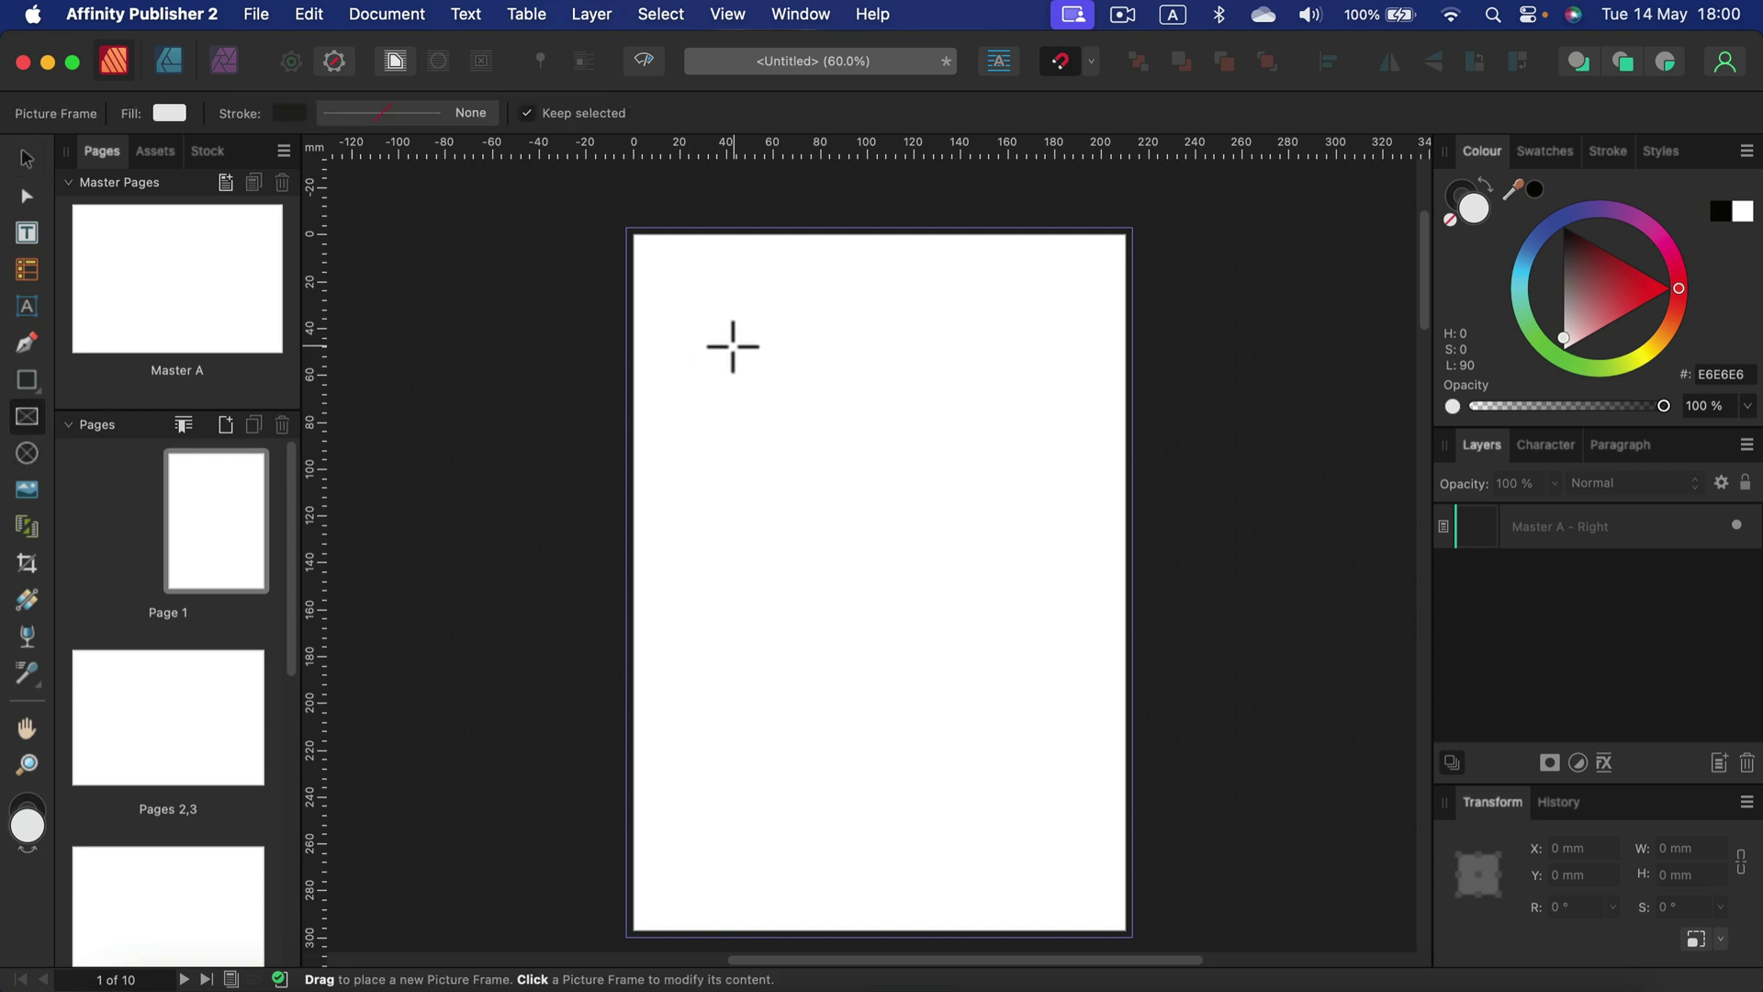
drag(689, 342, 832, 629)
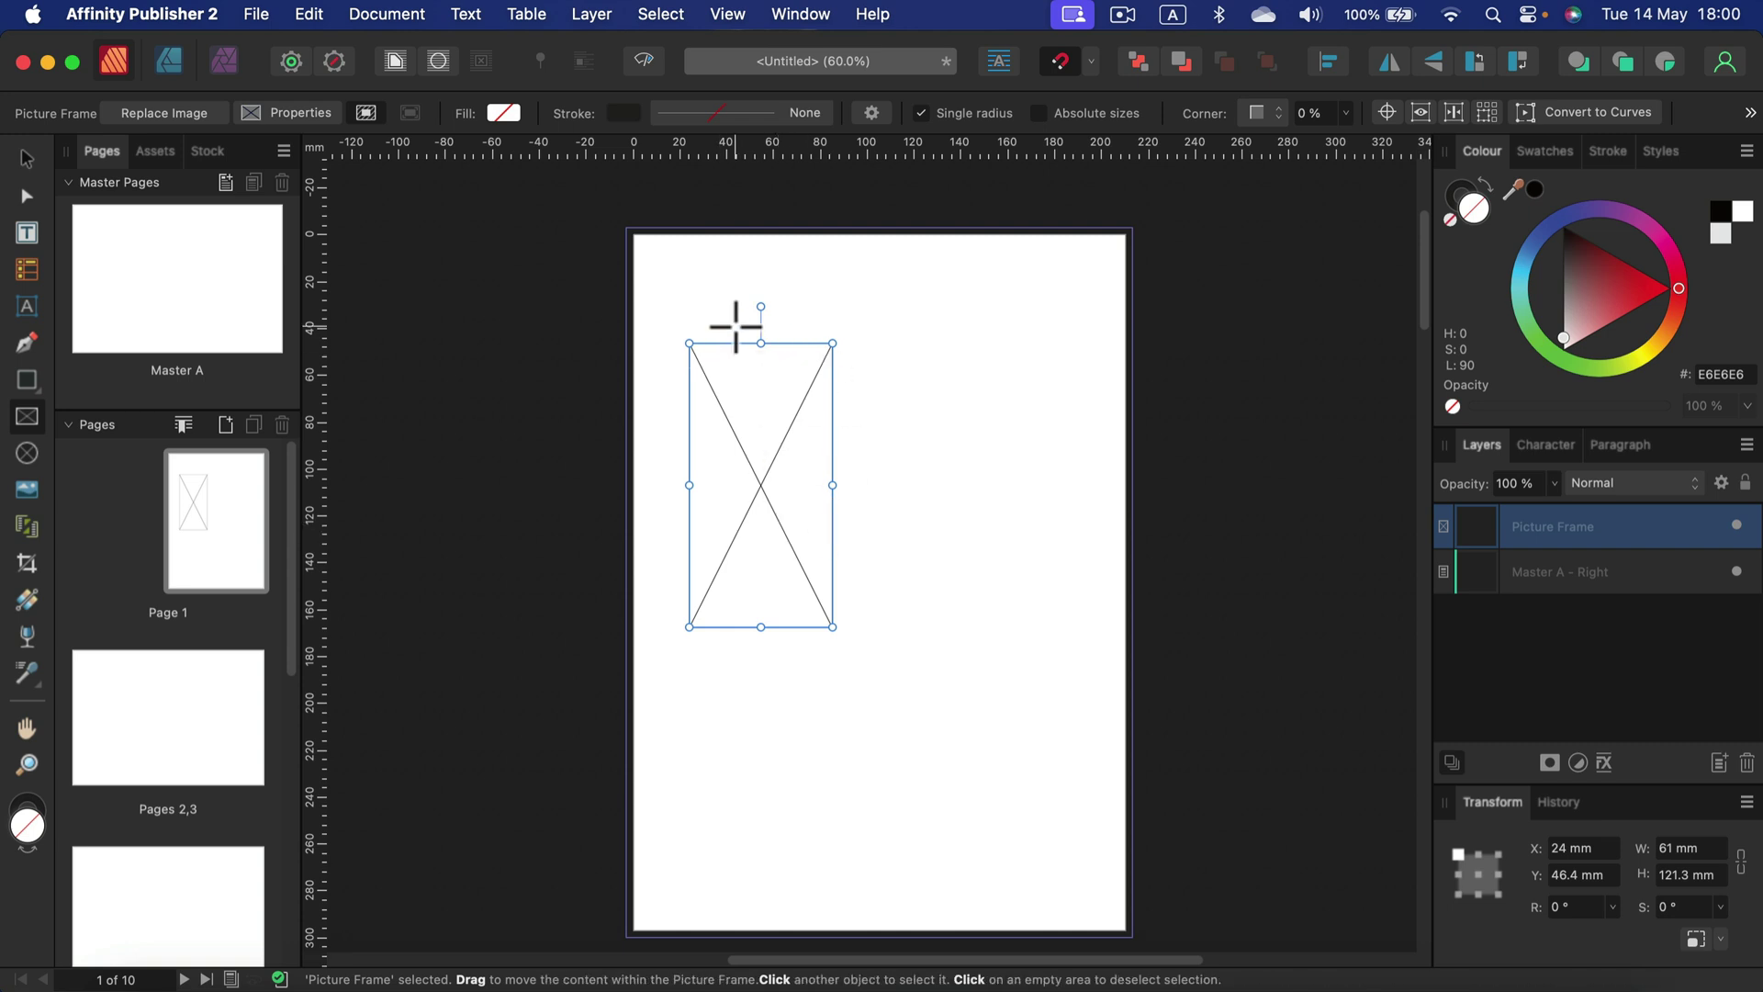
click(27, 454)
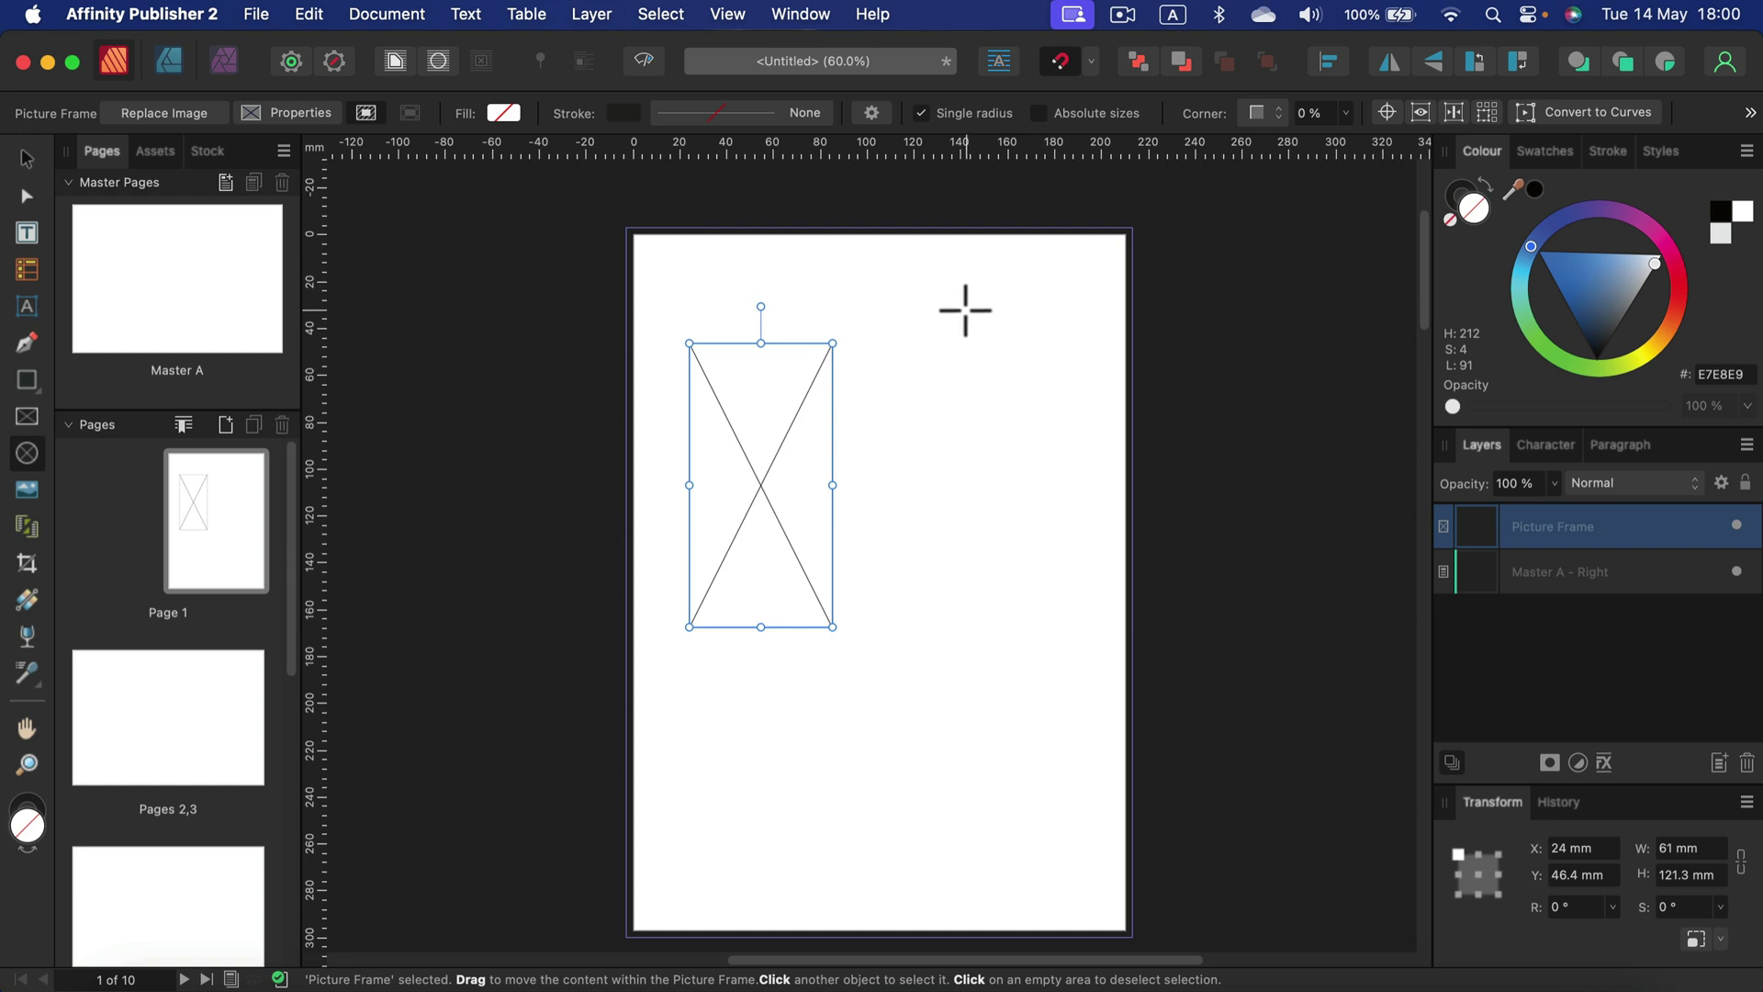
drag(939, 294, 1107, 459)
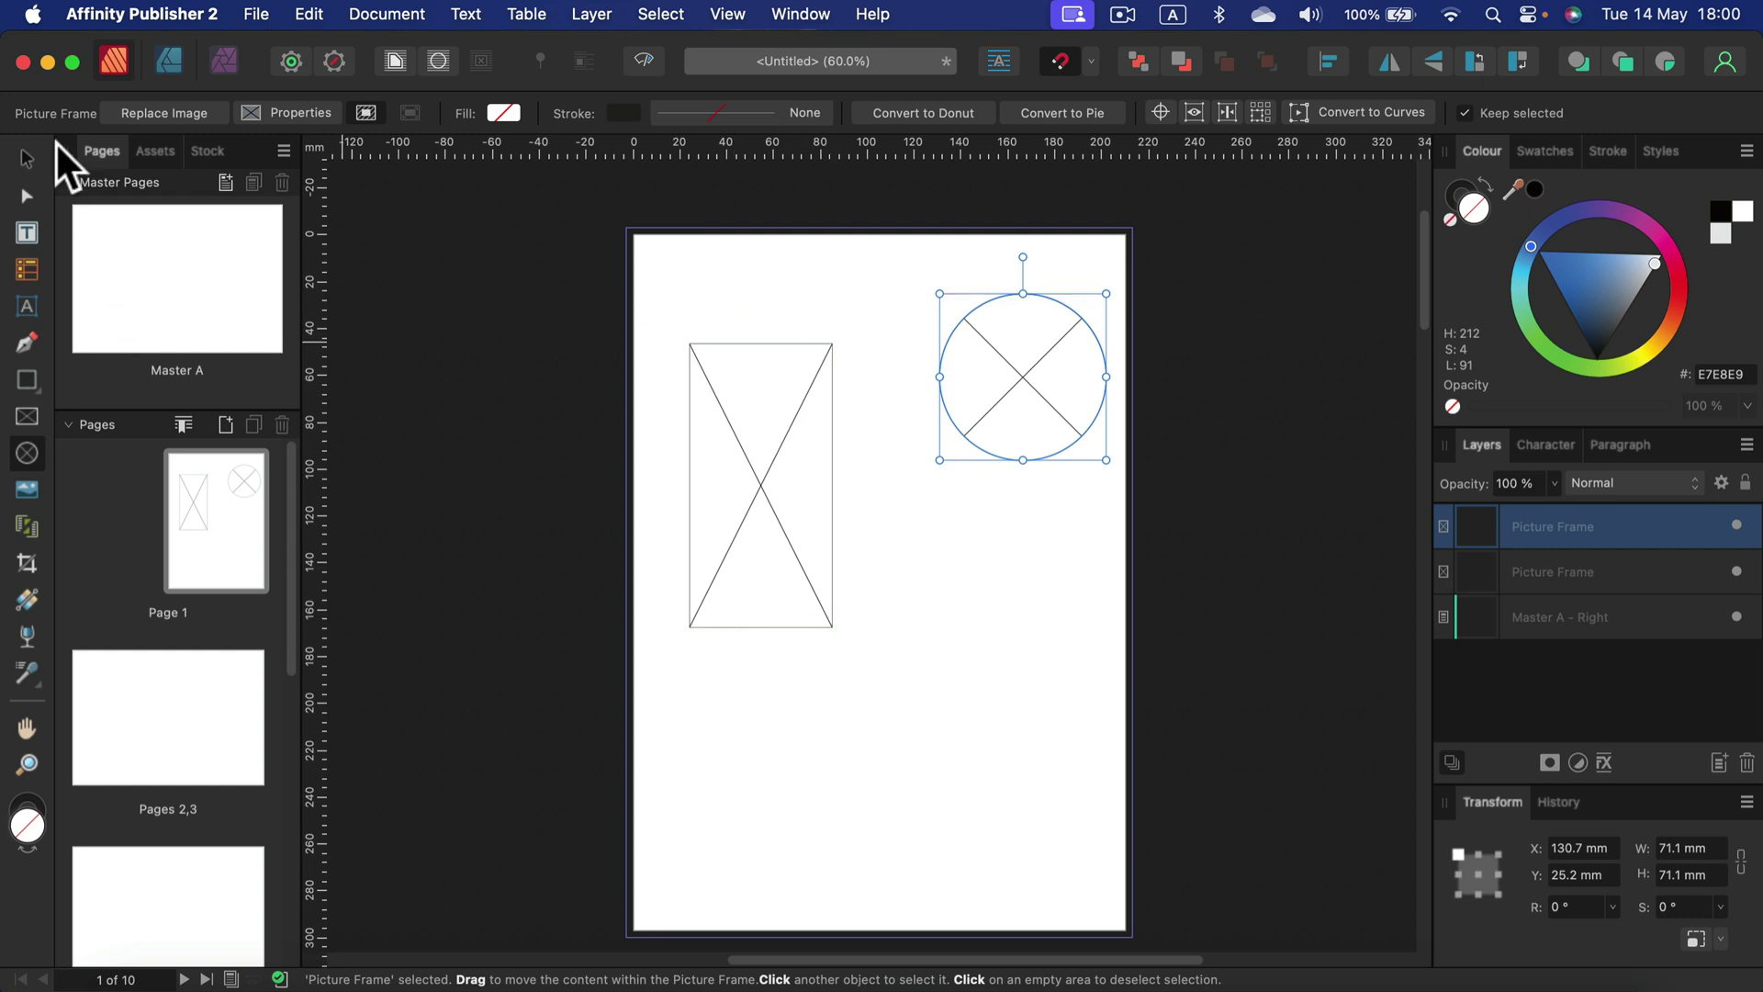
- Select the rectangular picture frame and place the puppy photo in it with Replace Image
click(26, 159)
click(760, 400)
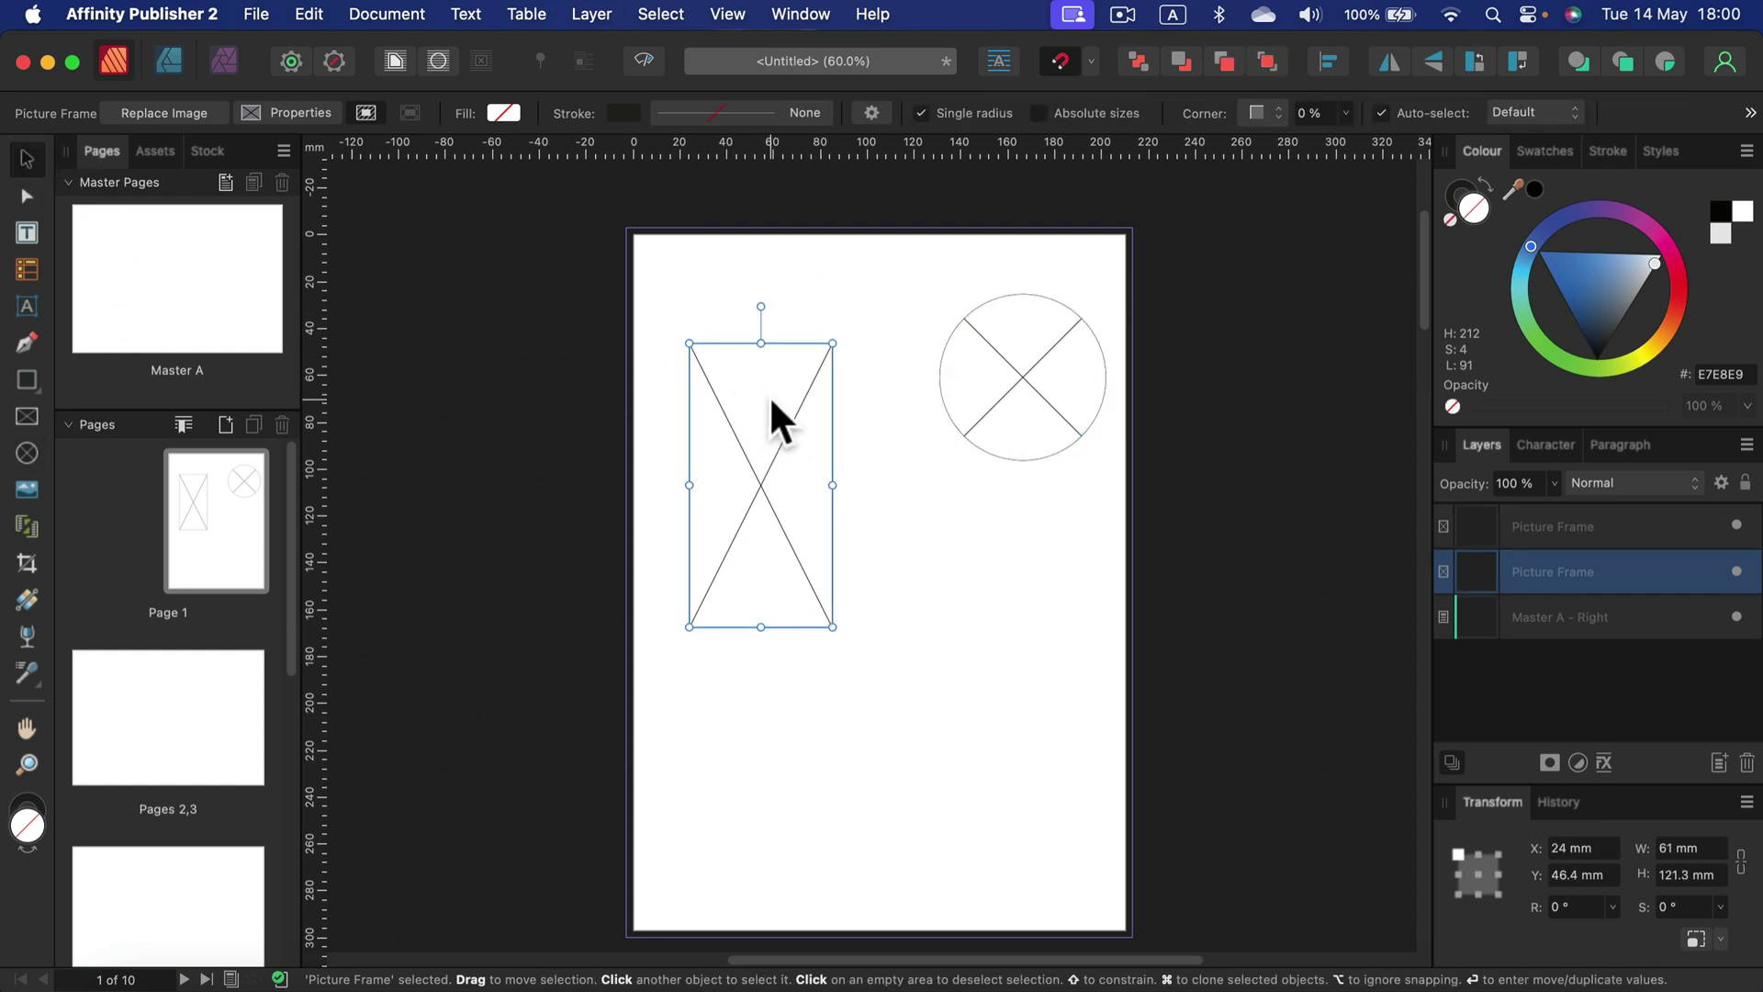
click(174, 108)
click(1291, 714)
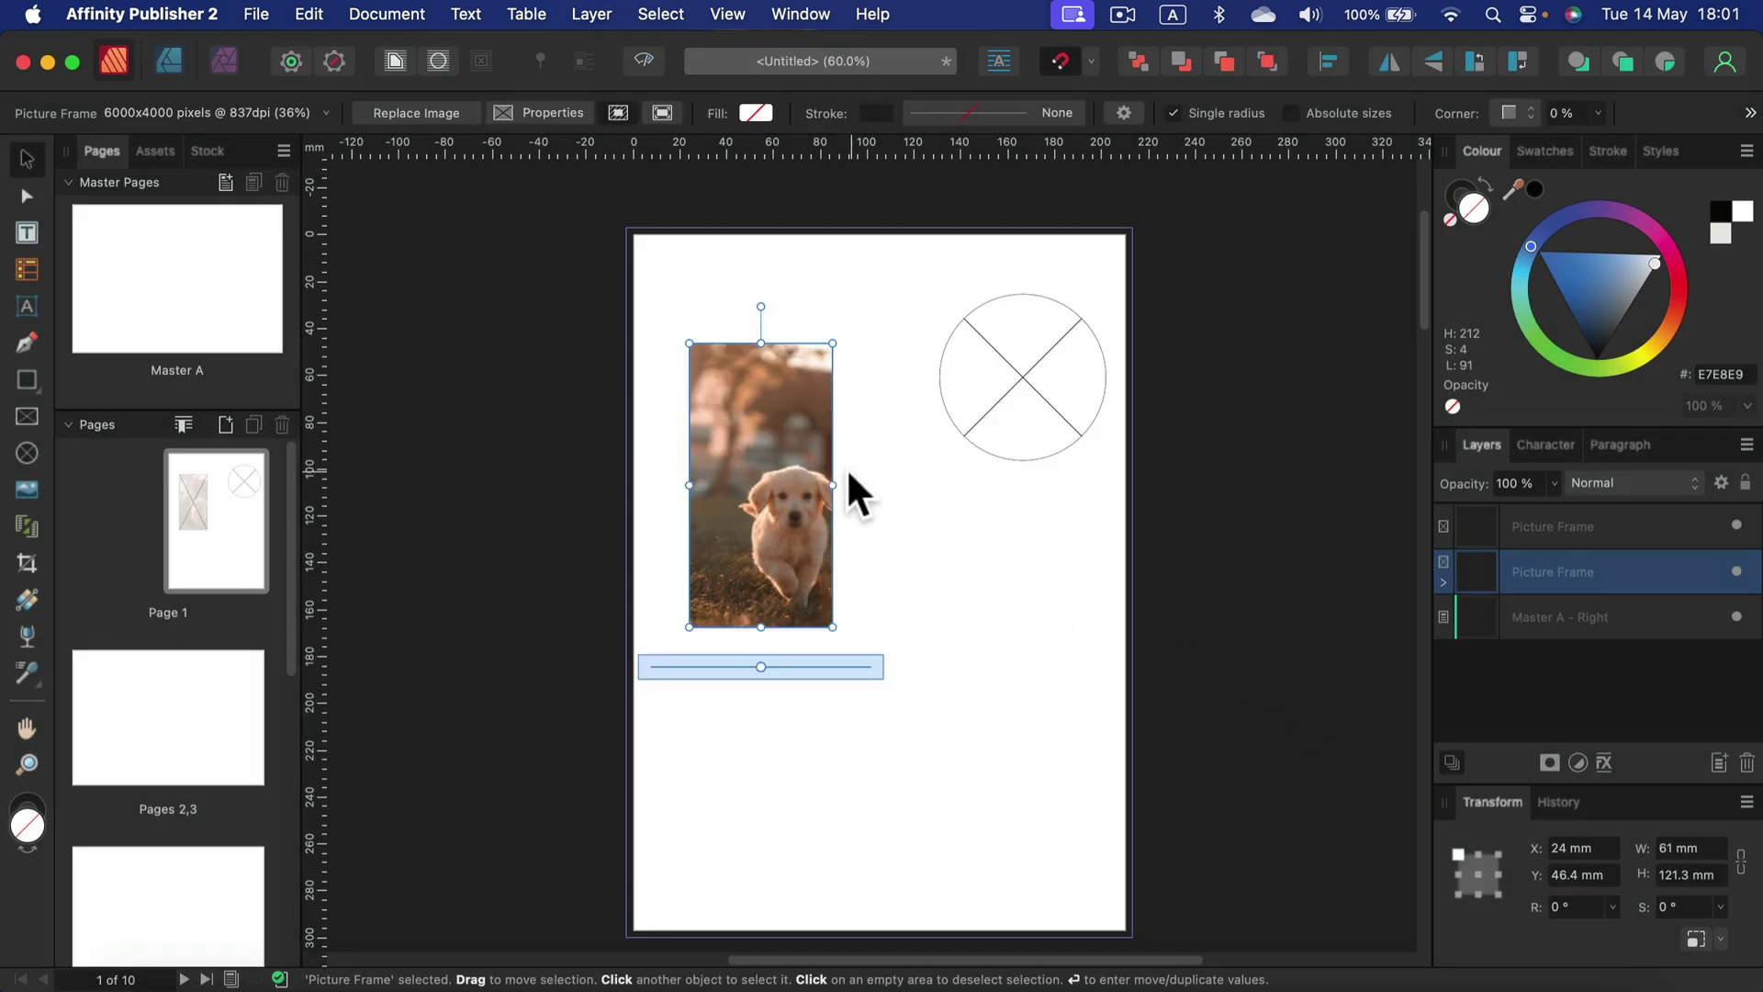
- Rotate, scale and reposition the puppy photo until it sits upright and fills the frame
mouse_move(778, 503)
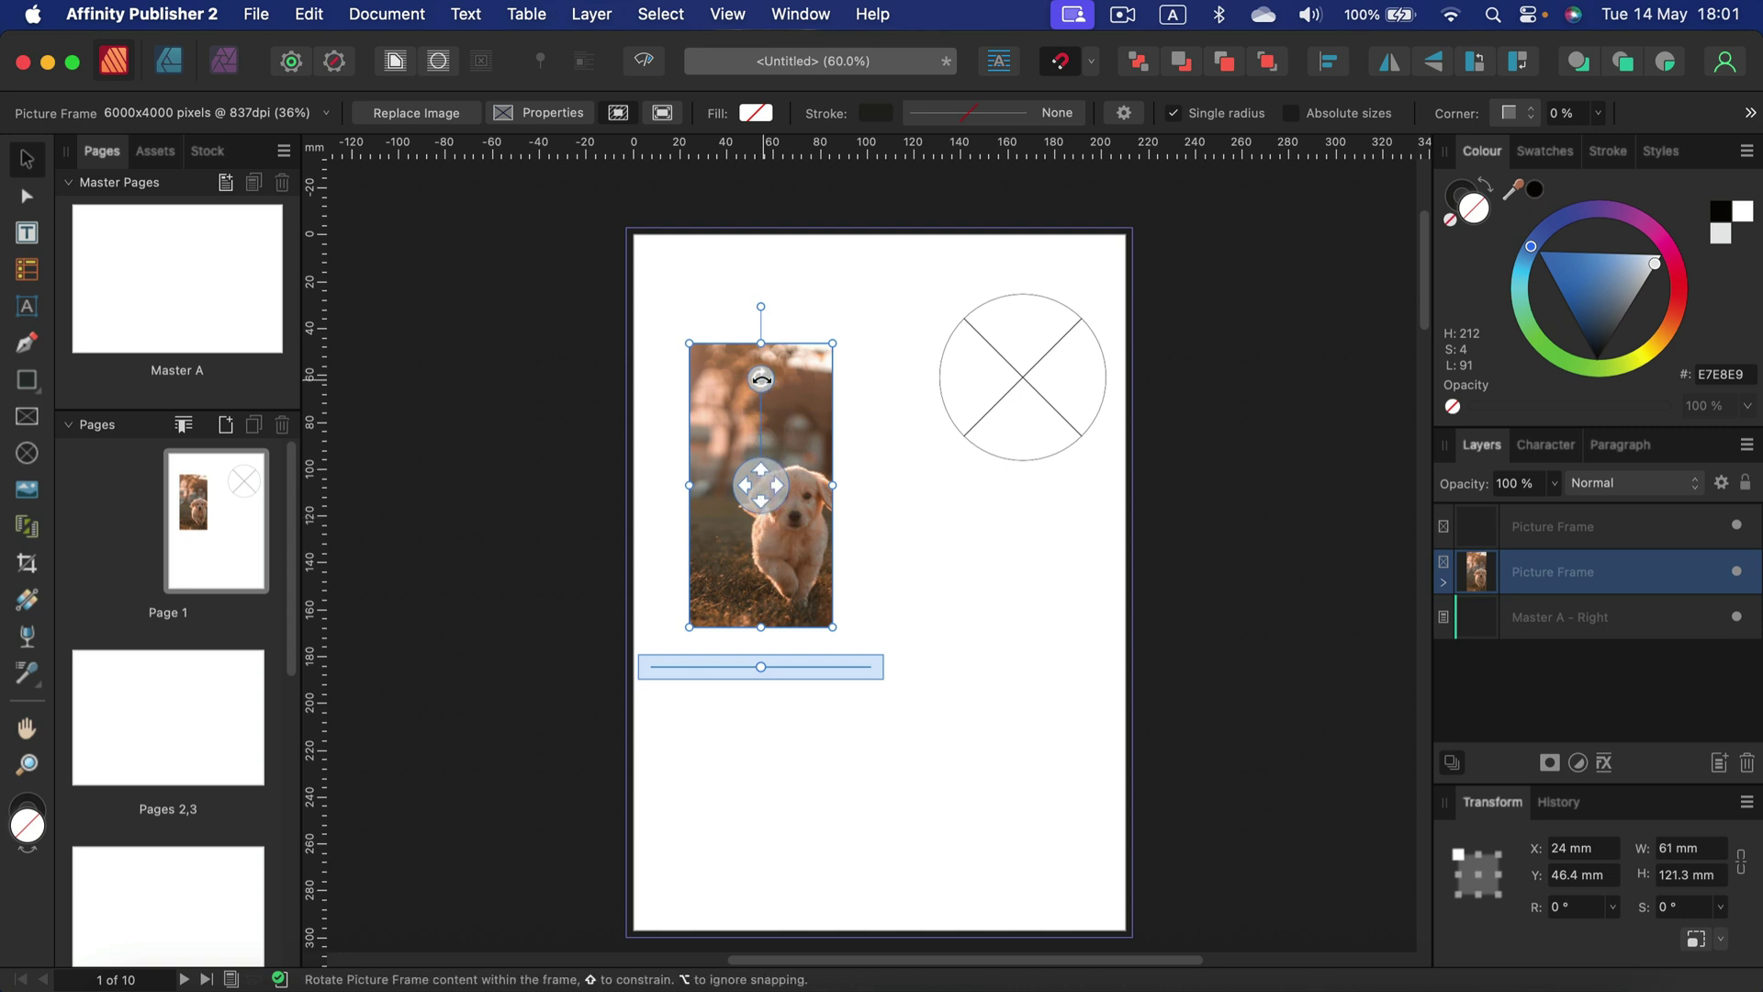
drag(761, 378, 755, 432)
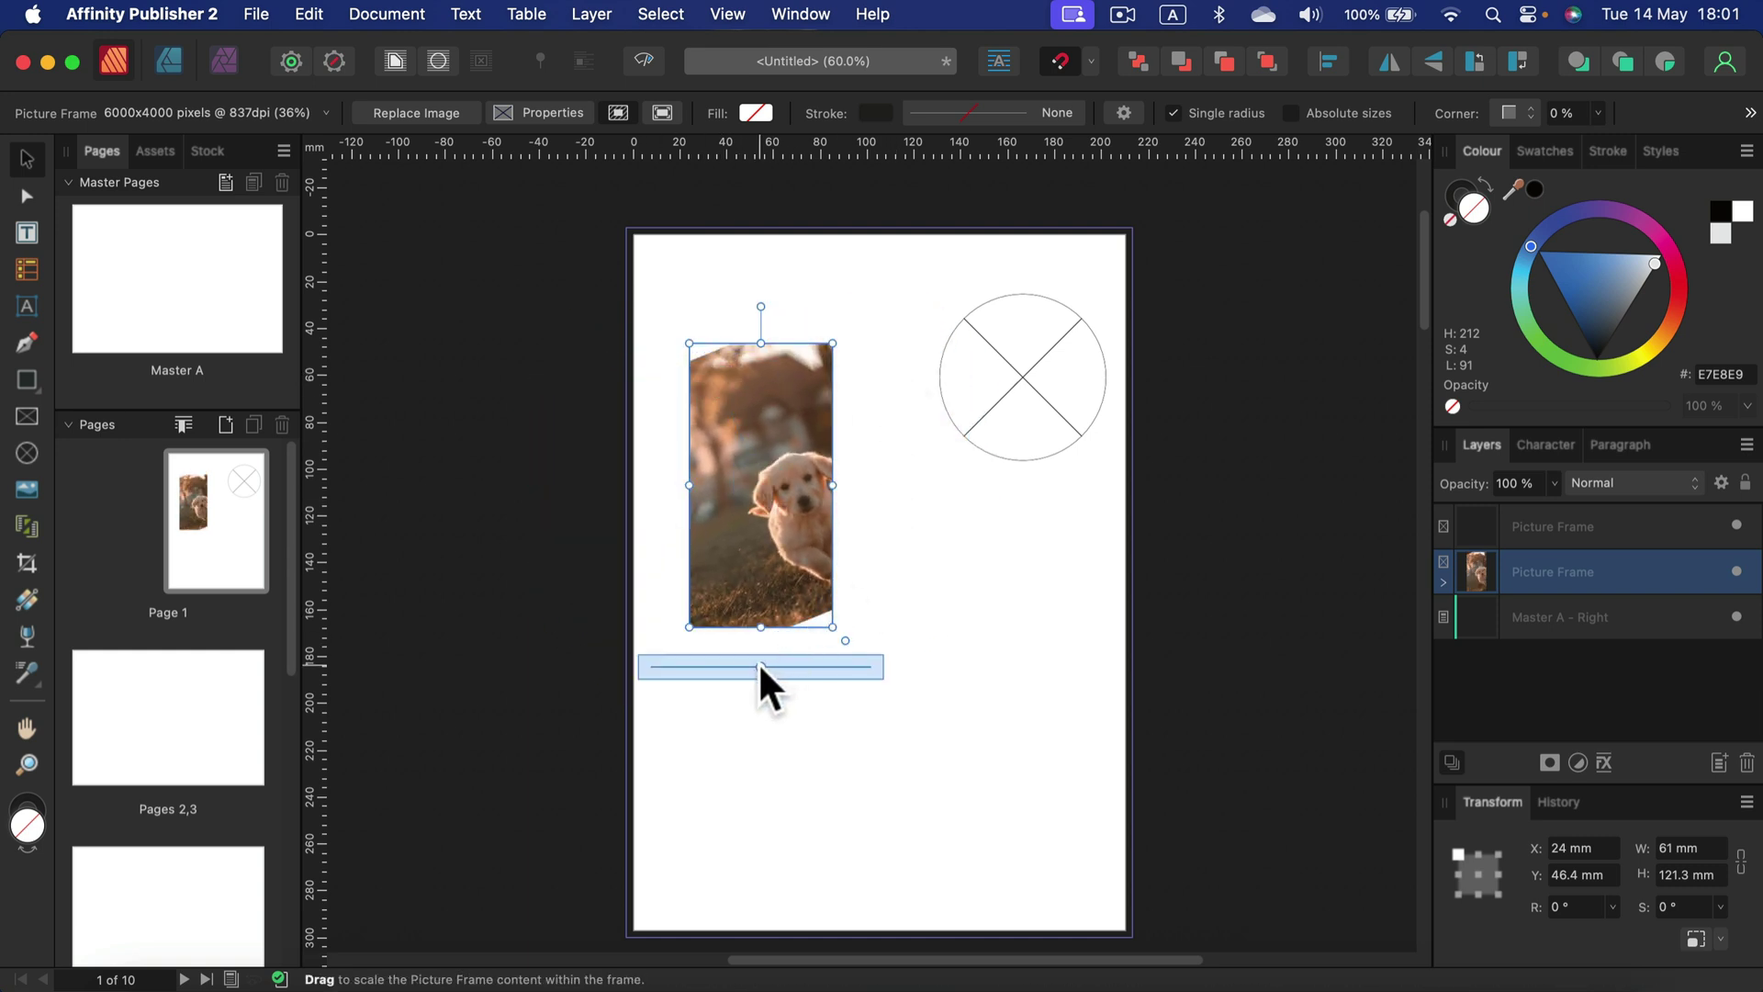
drag(758, 662, 854, 668)
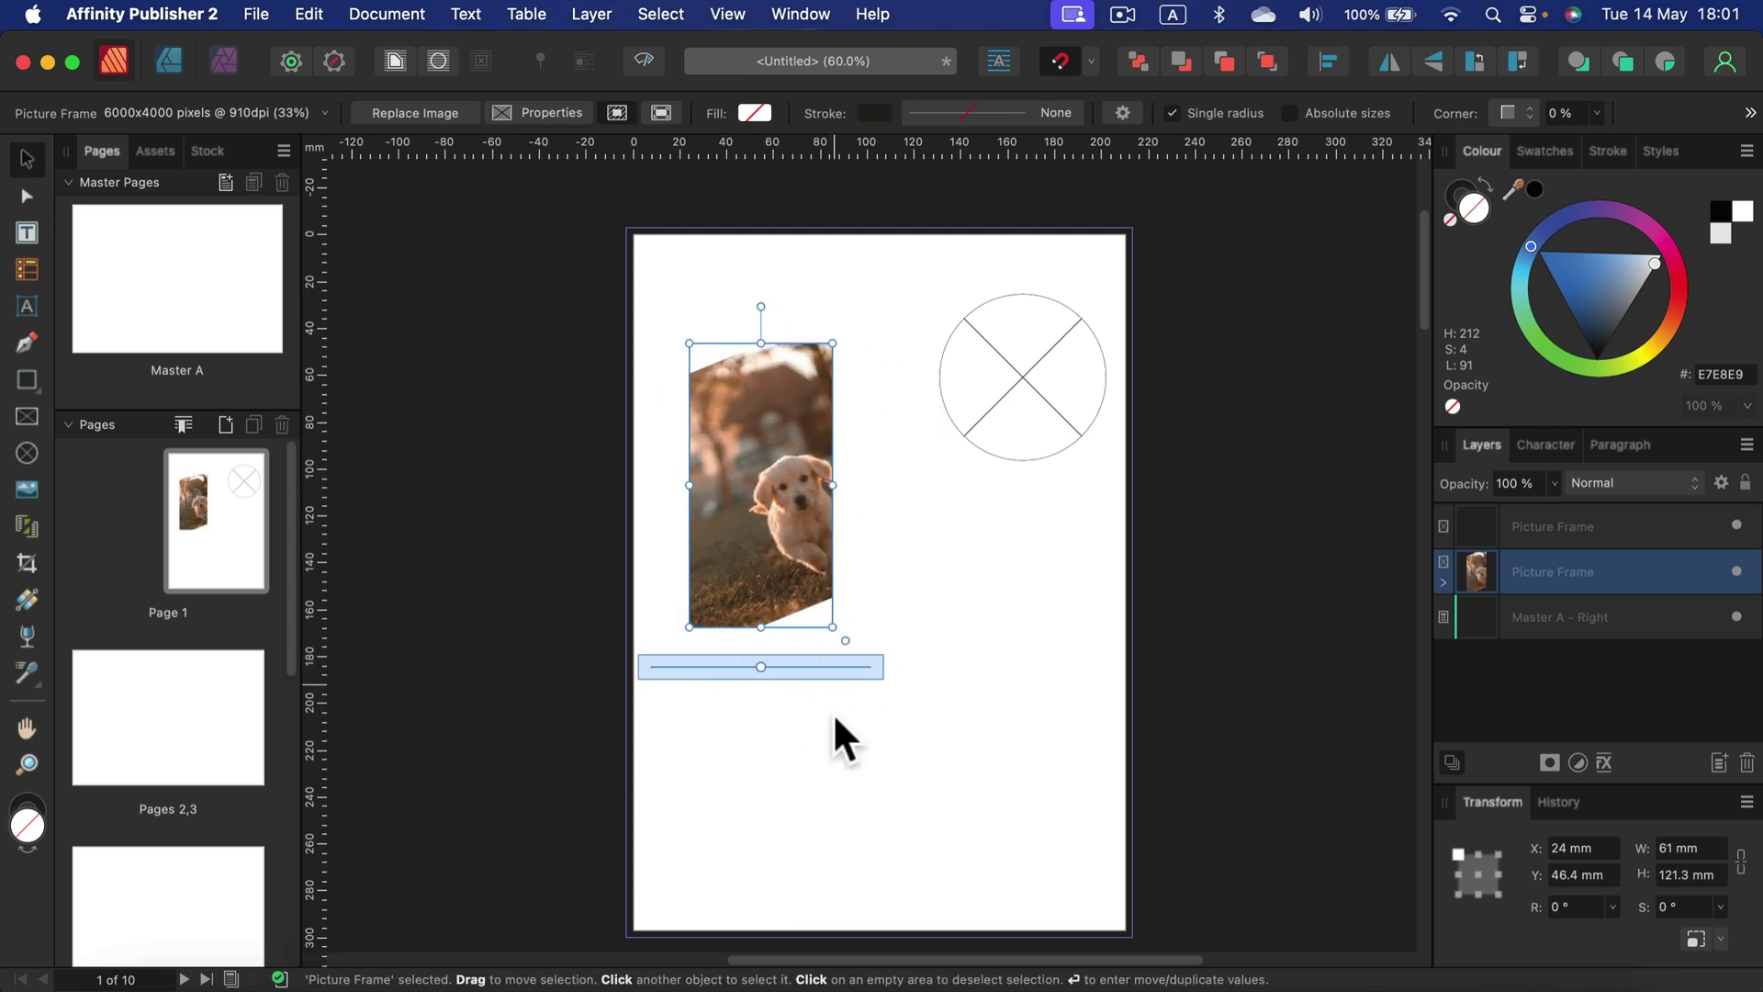
drag(760, 484, 728, 504)
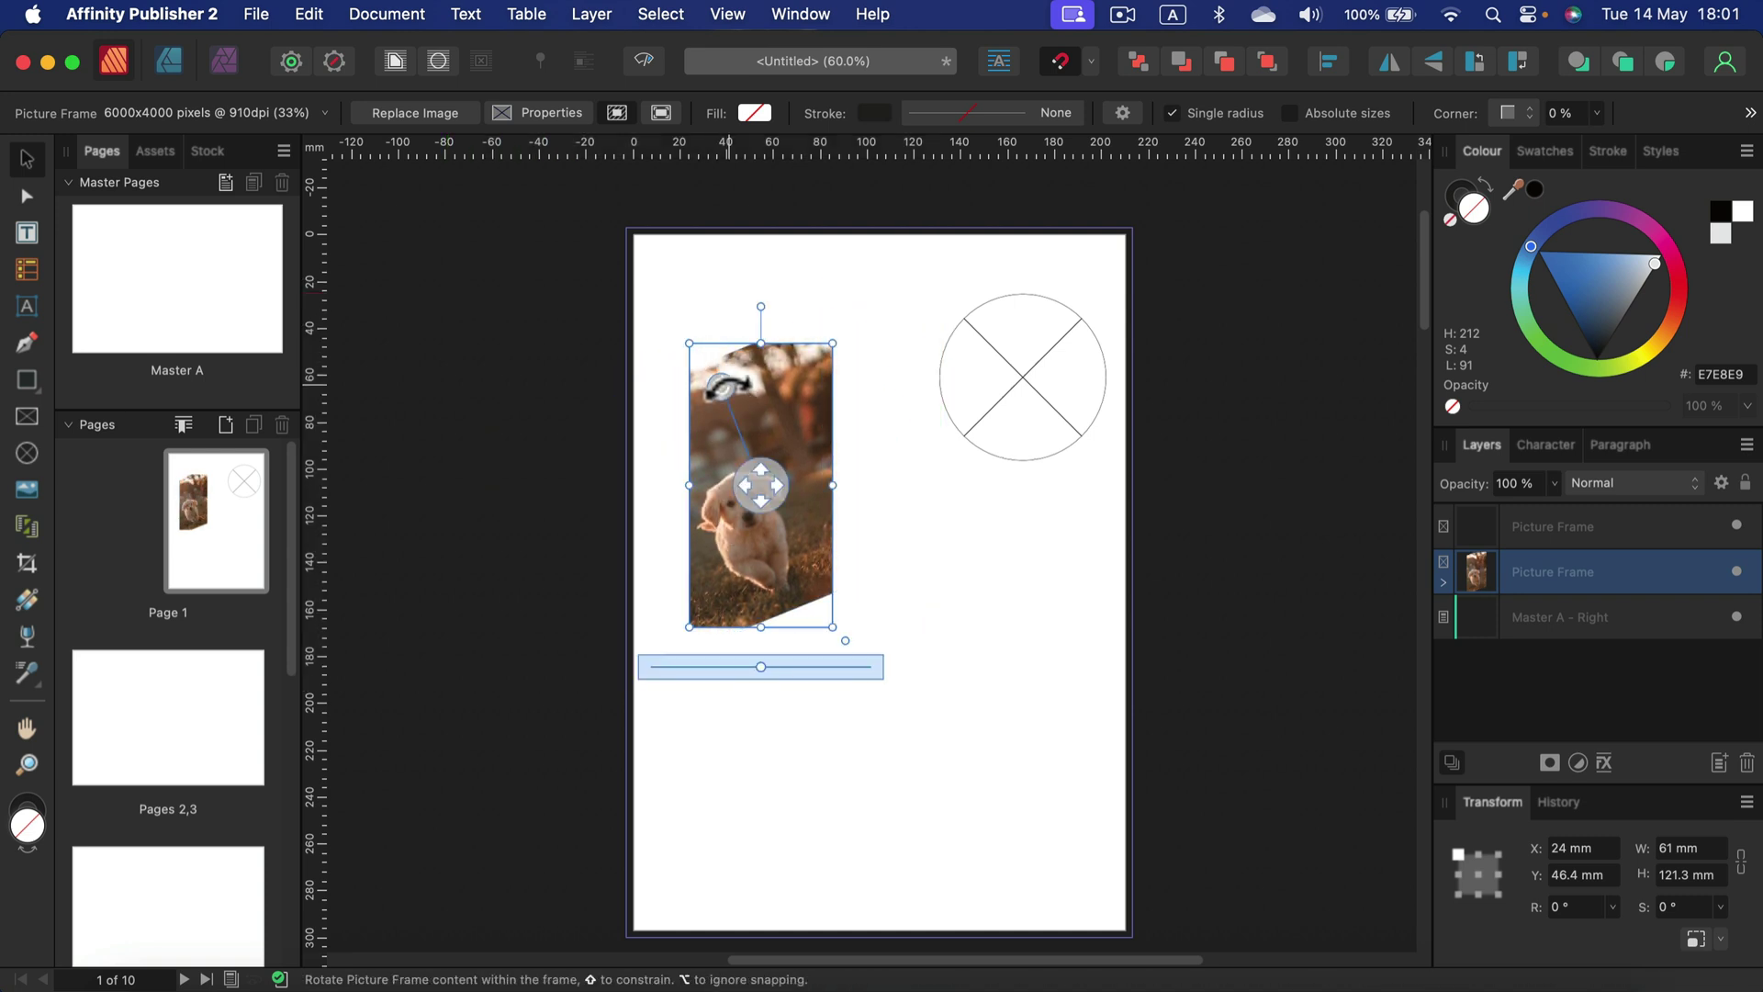
drag(759, 372, 761, 360)
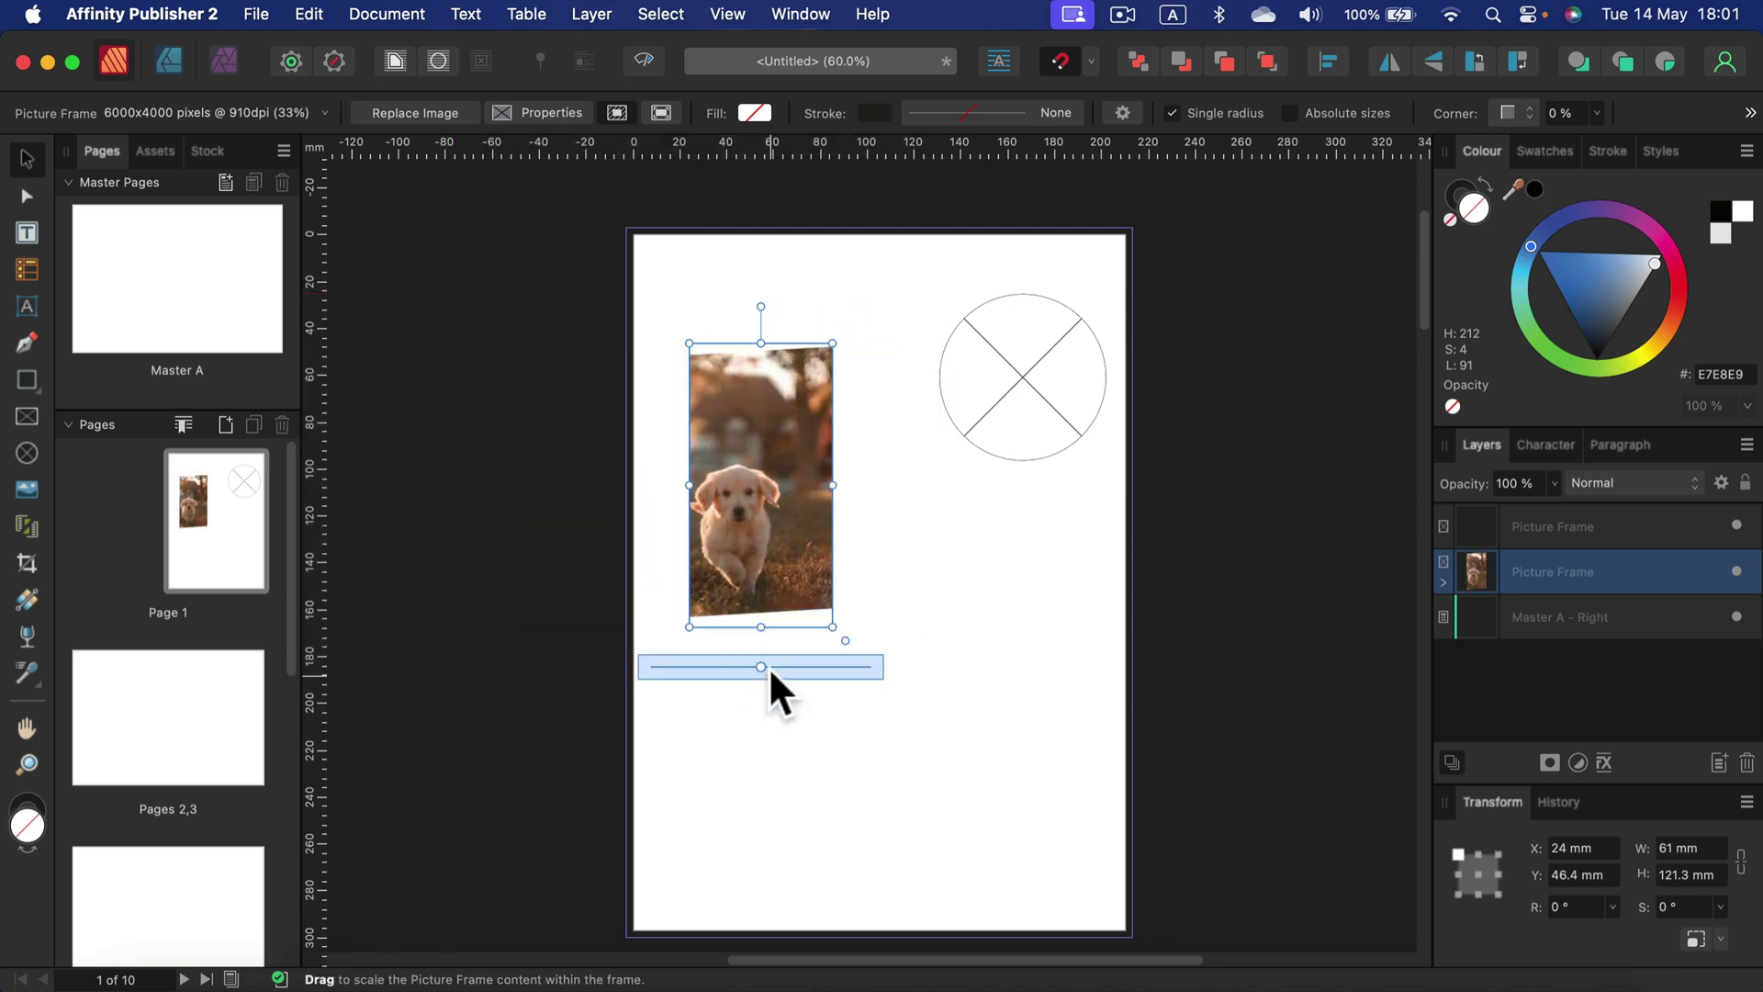
drag(769, 667, 795, 666)
drag(770, 522, 895, 485)
- Move the circular frame beside the puppy, drop the cat photo into it, and make it a tall oval
click(951, 688)
click(1038, 388)
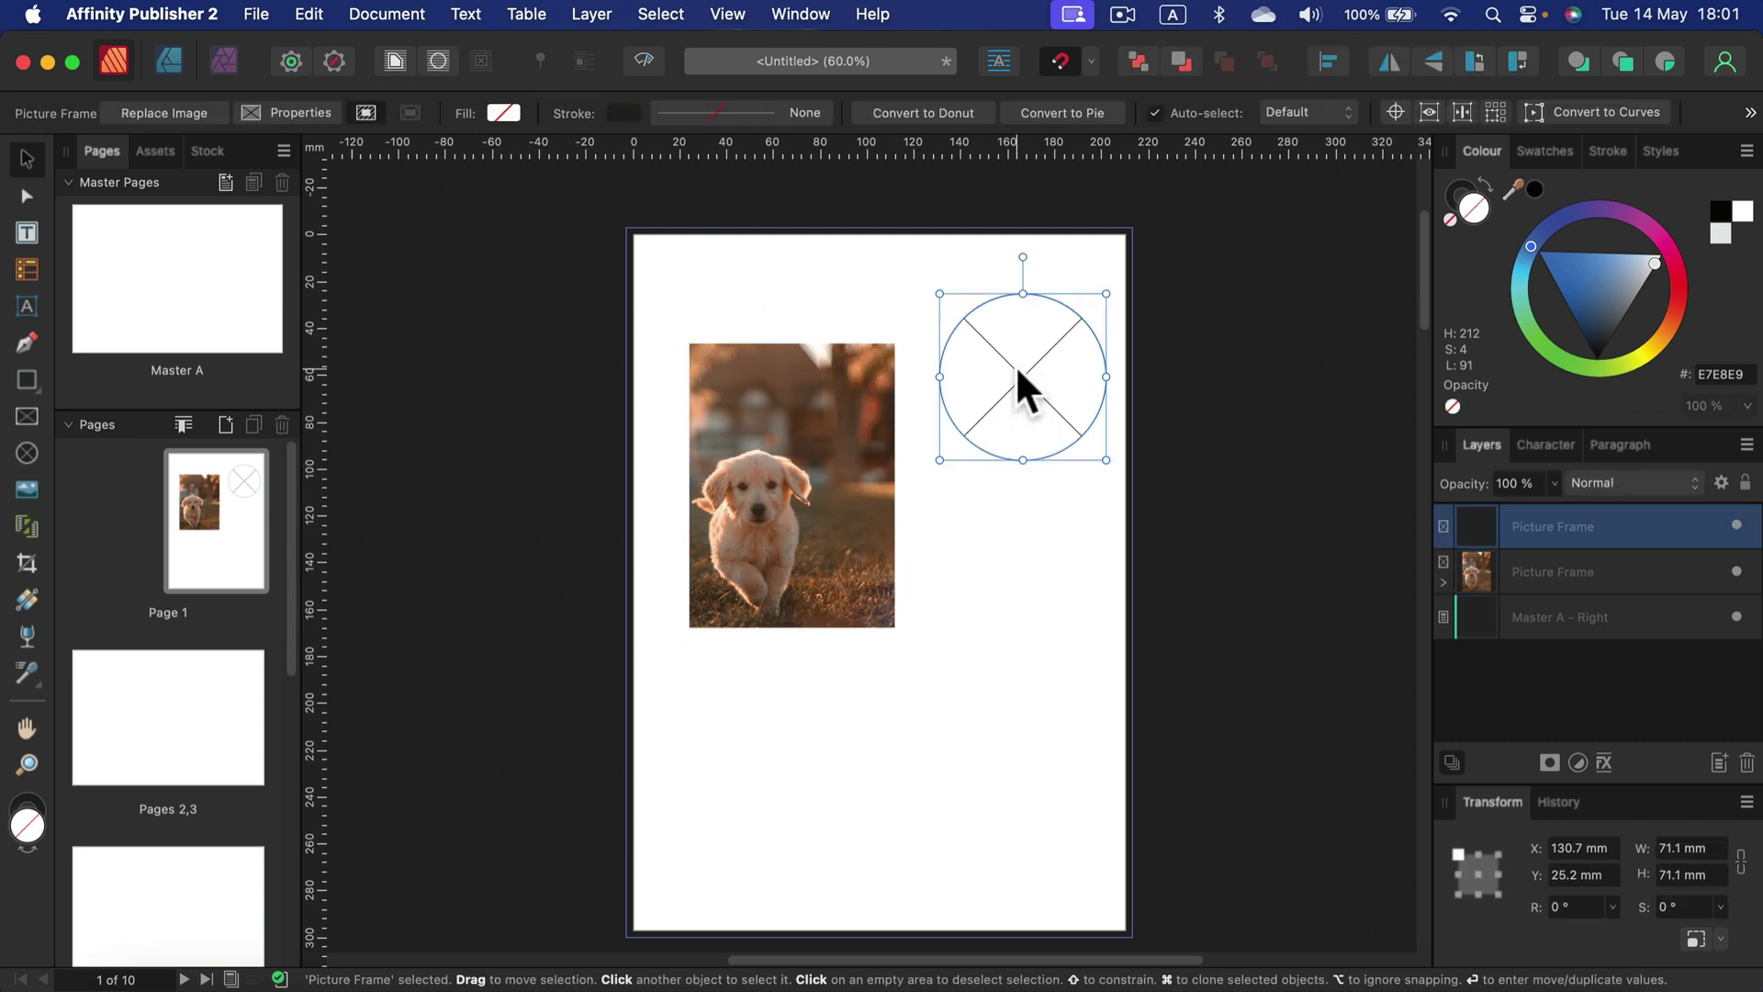
drag(1015, 363, 1011, 487)
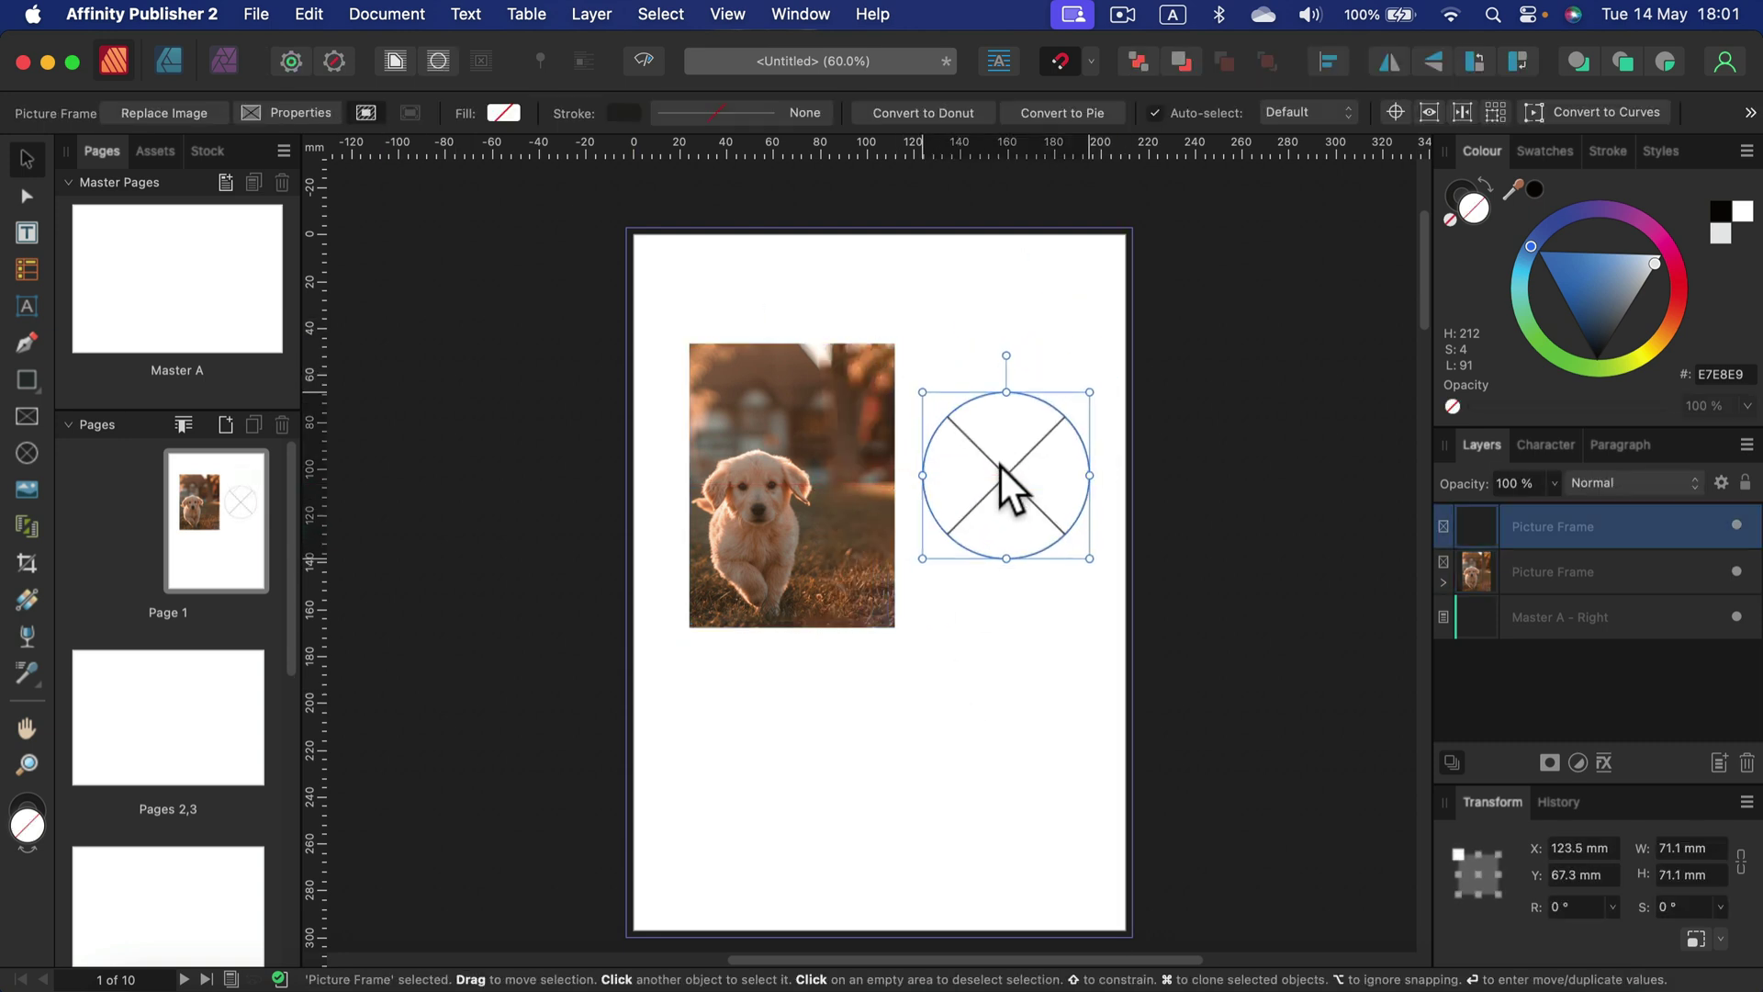
drag(1142, 176, 1065, 294)
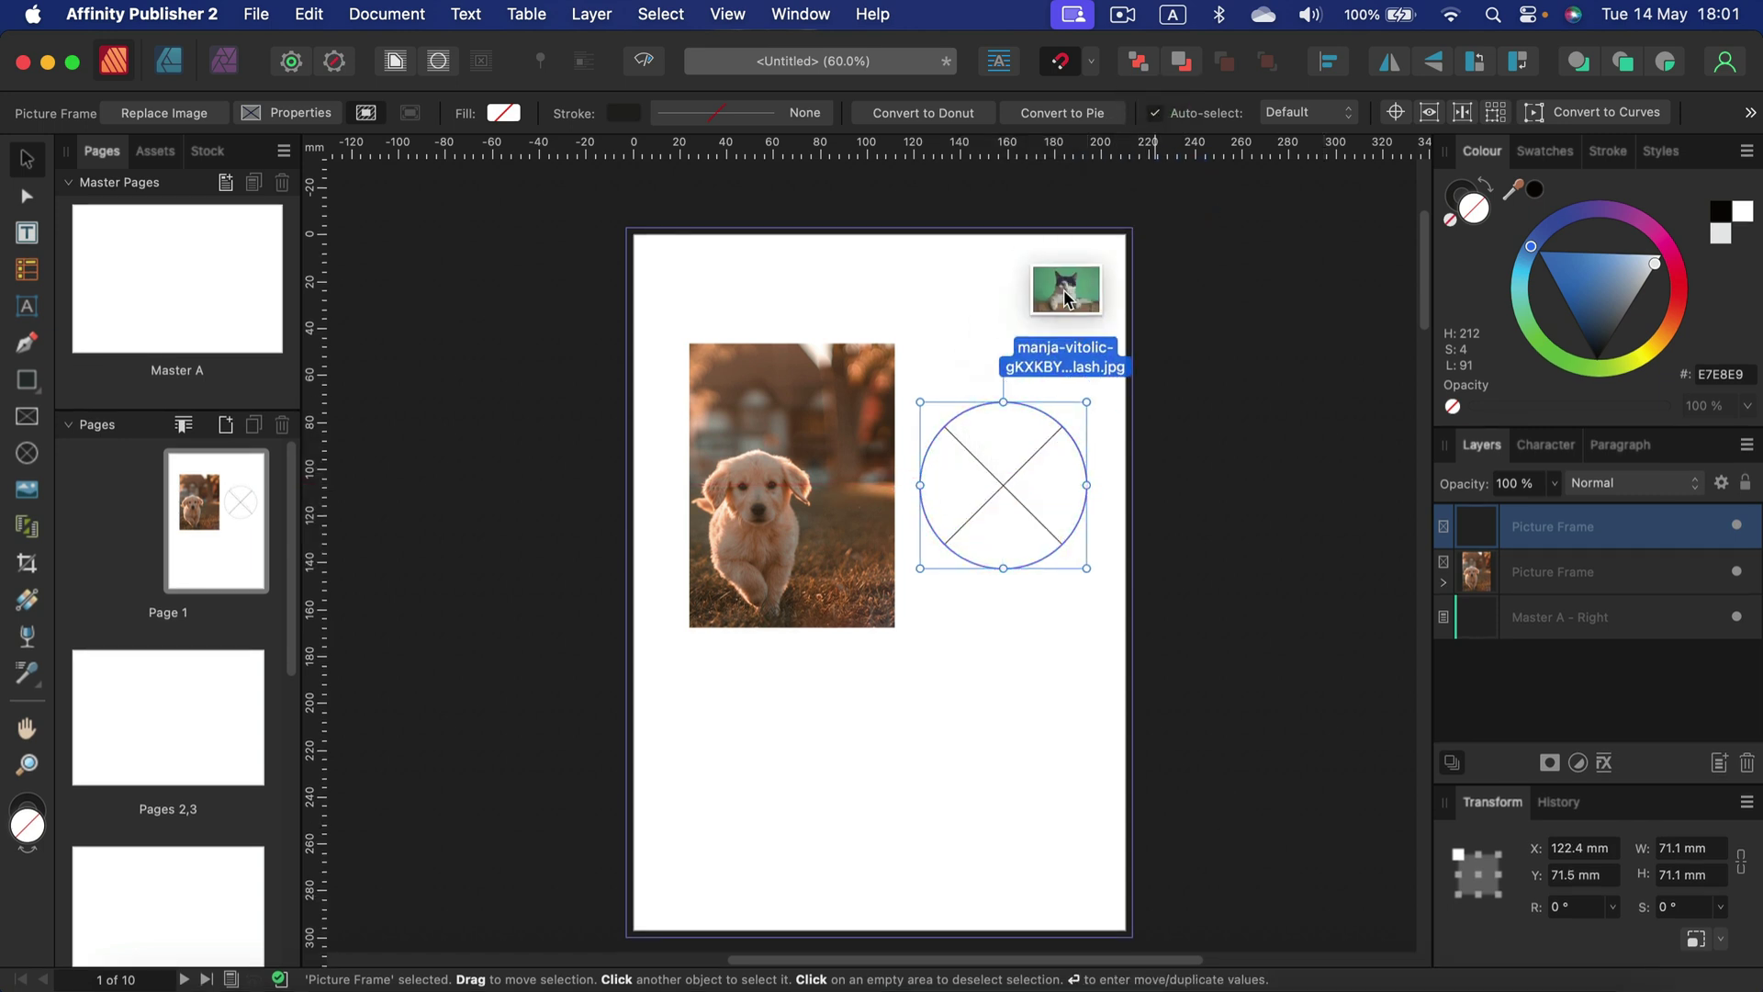
drag(1065, 296, 1004, 464)
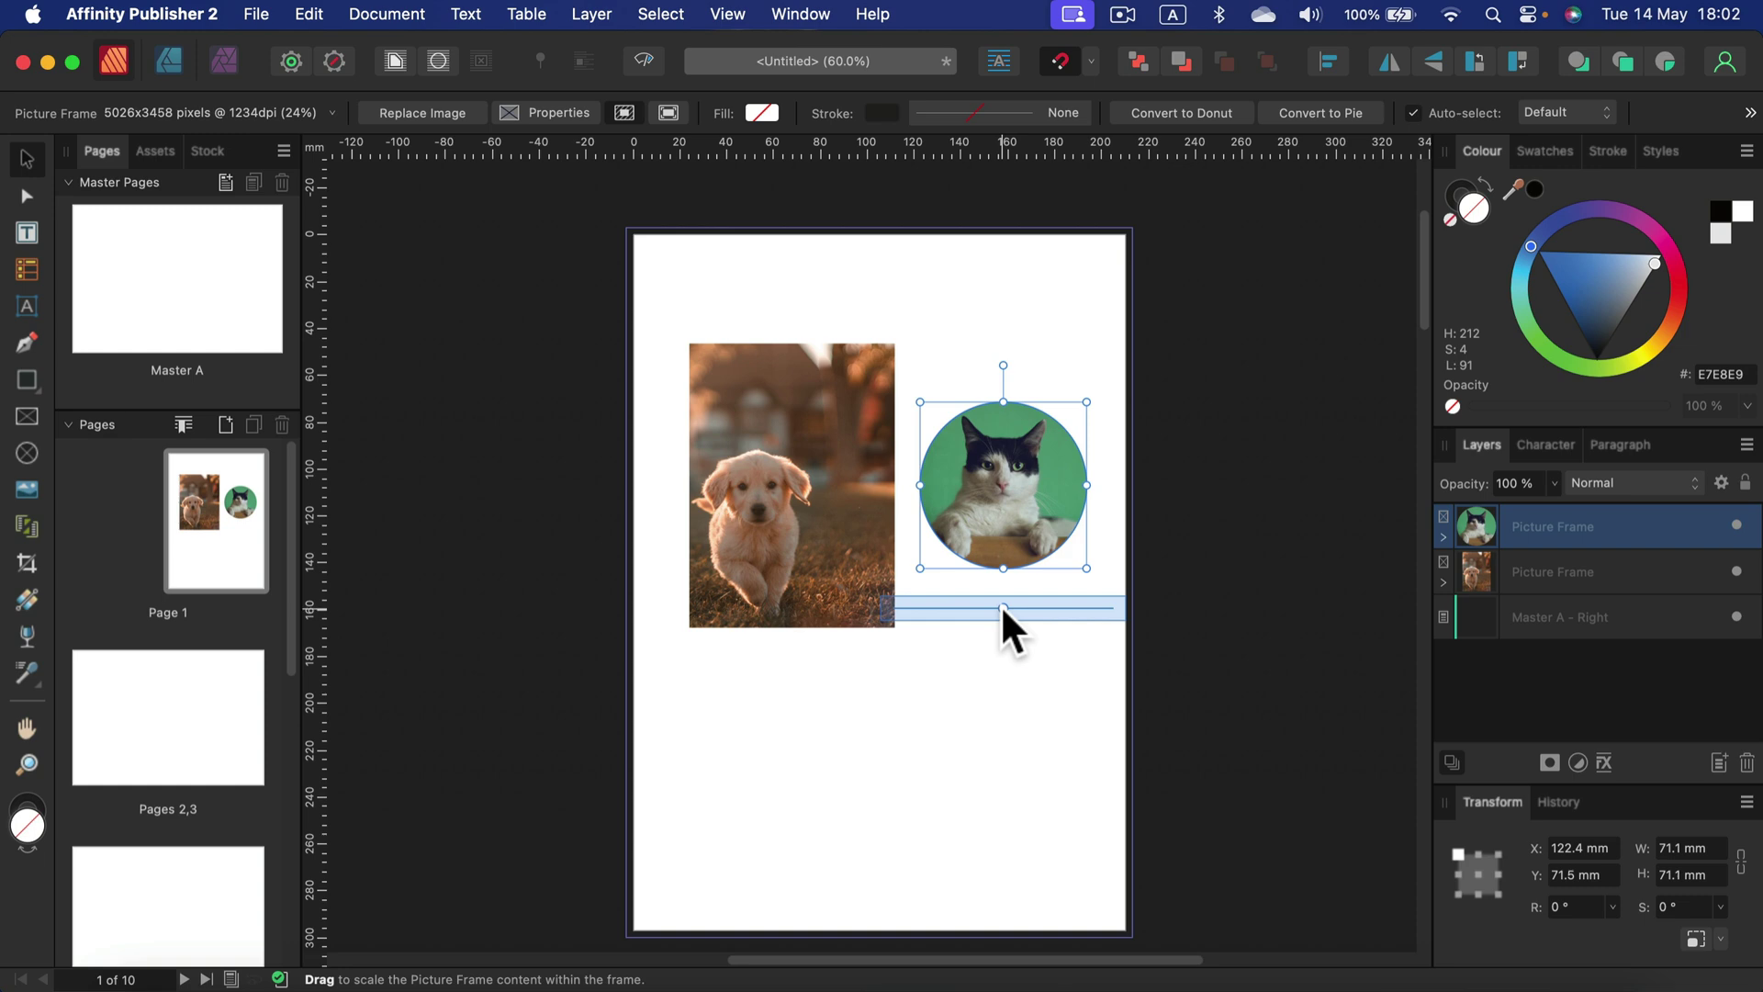
drag(1000, 605, 807, 846)
drag(977, 632, 1069, 483)
- Delete the puppy frame and the cat ellipse frame, leaving page 1 blank
click(772, 519)
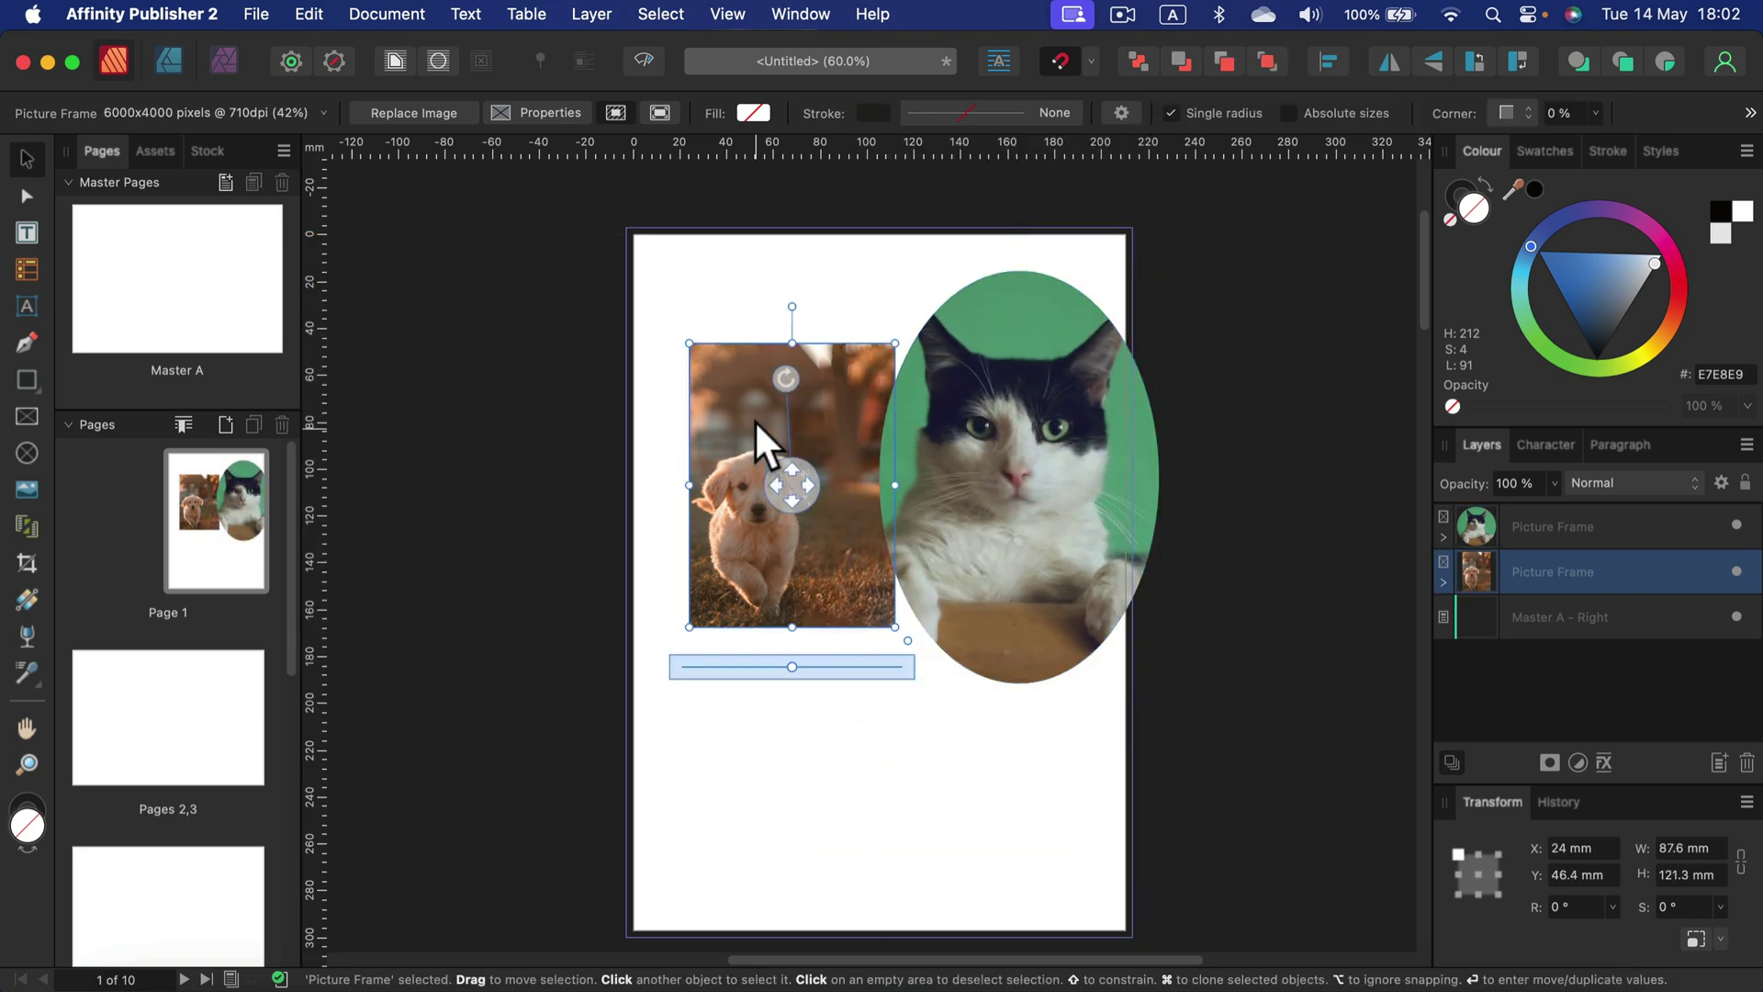
key(super+z)
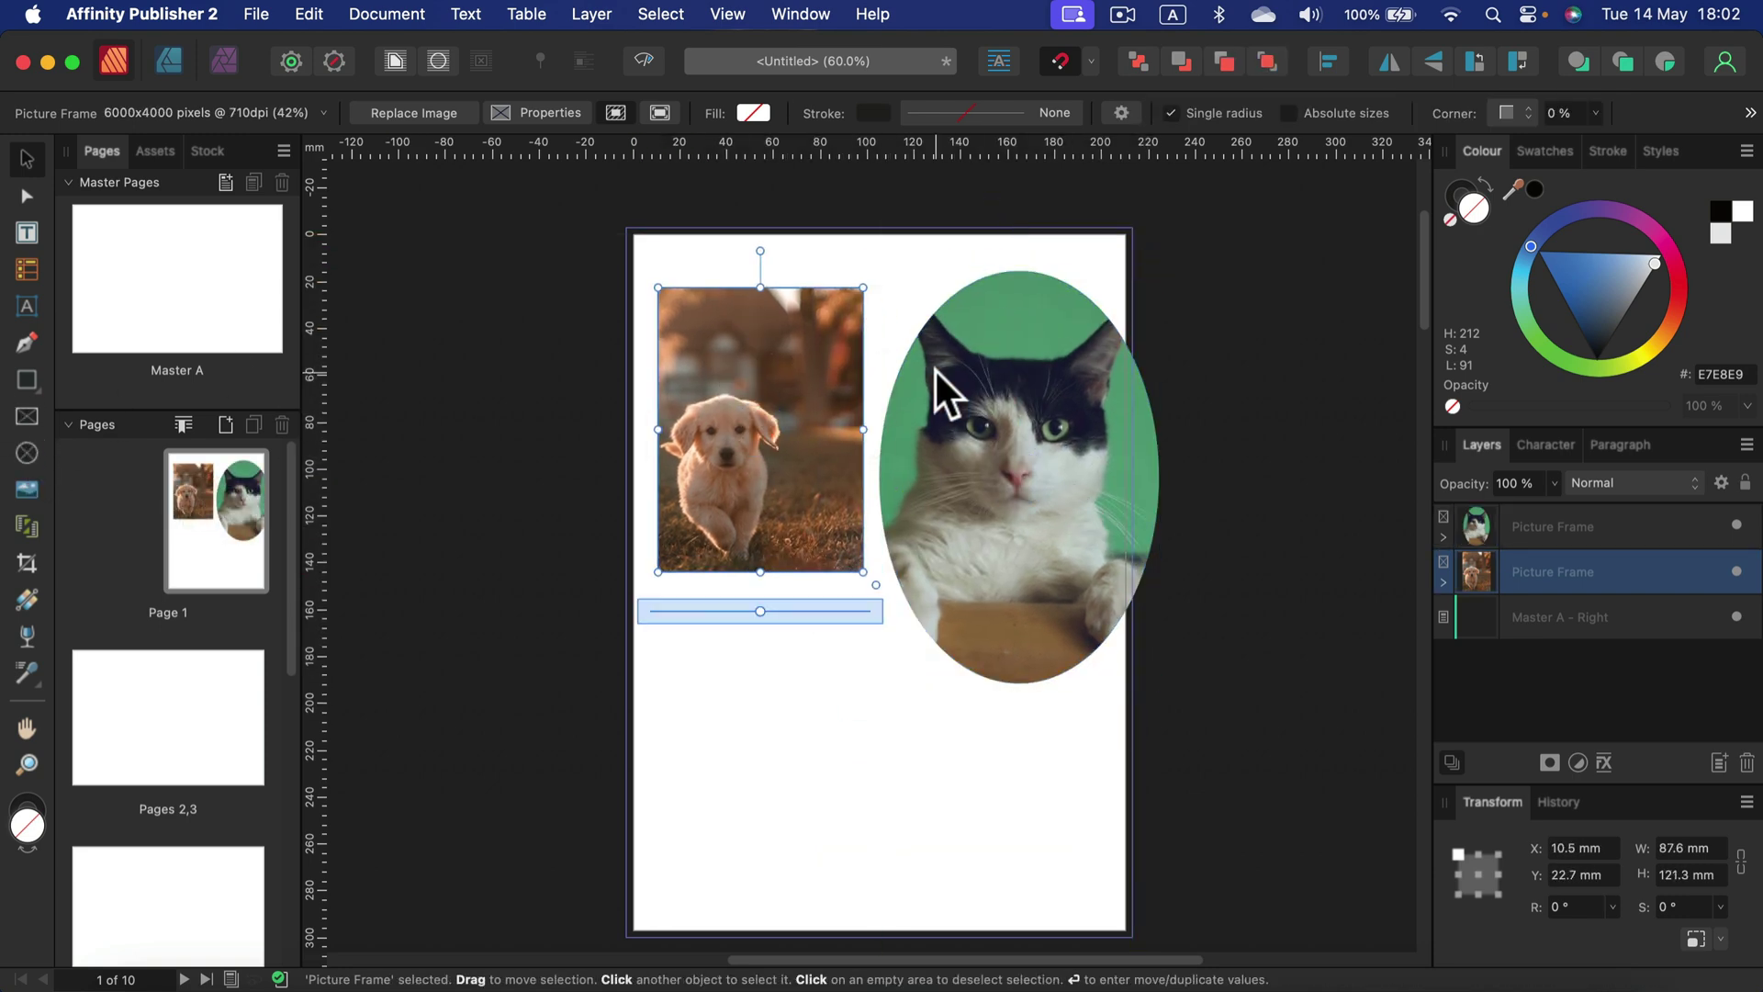
key(BackSpace)
click(1035, 492)
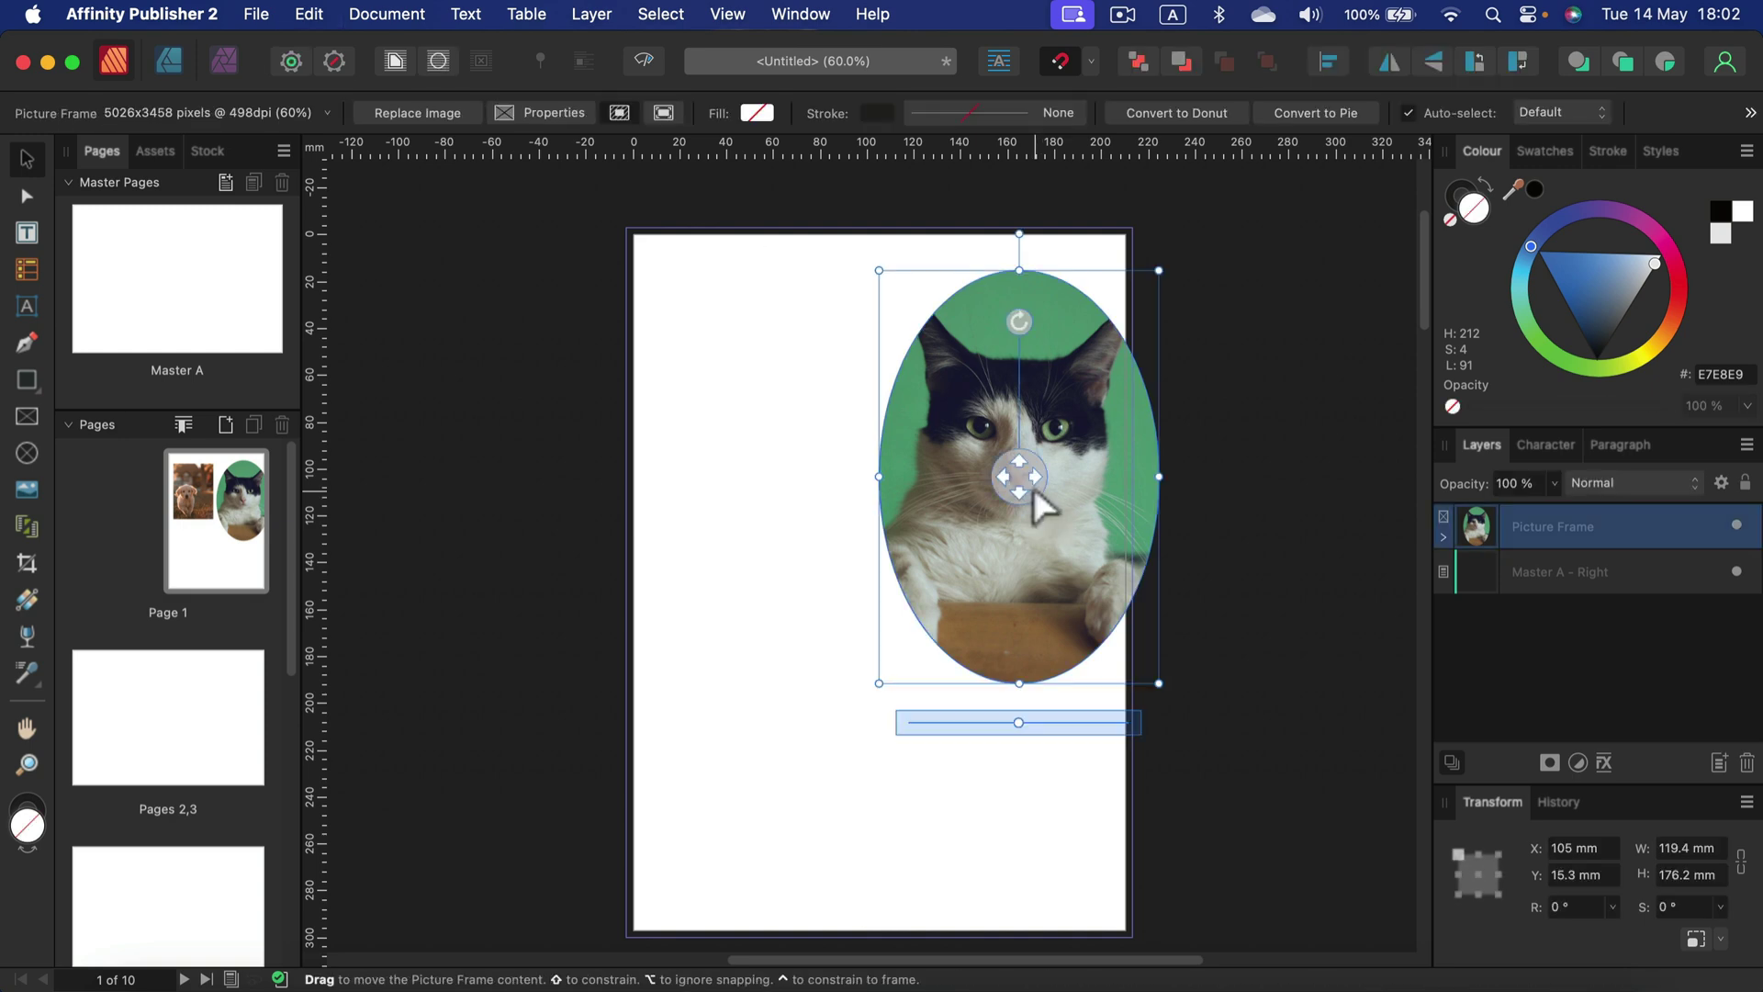
key(BackSpace)
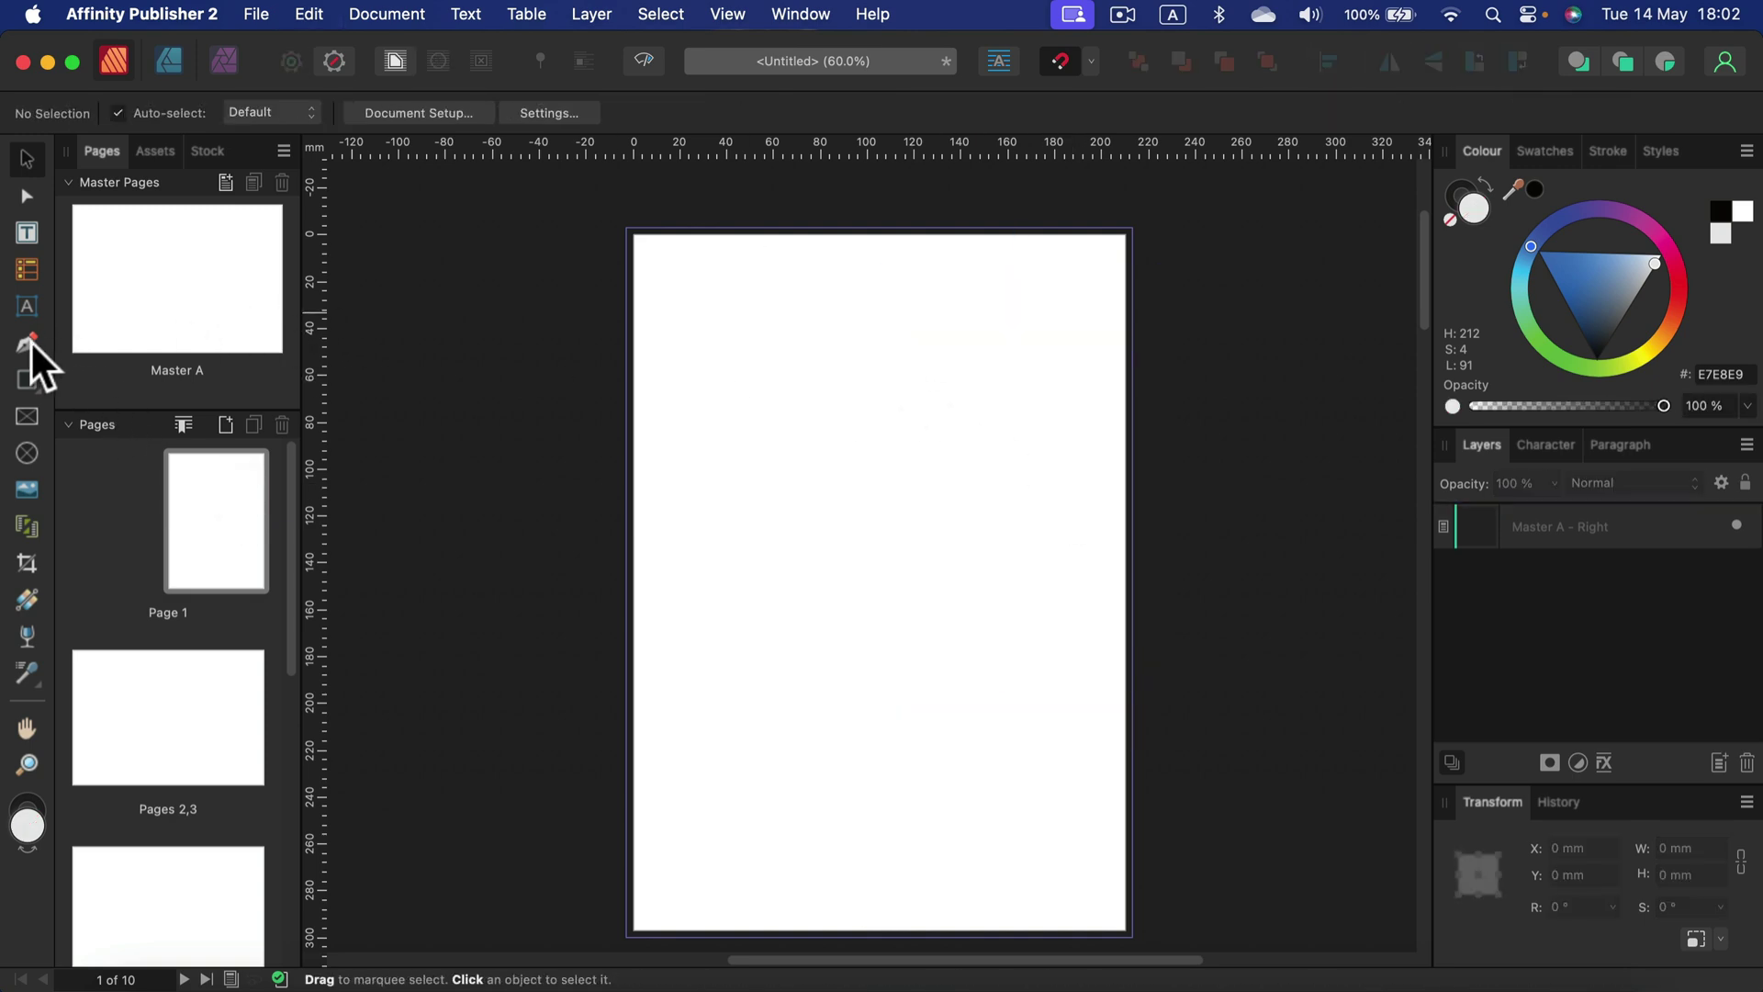
- Pen-draw a closed six-node bean shape about 130.8 × 206.9 mm and fill it dark blue
click(27, 343)
drag(879, 323, 838, 327)
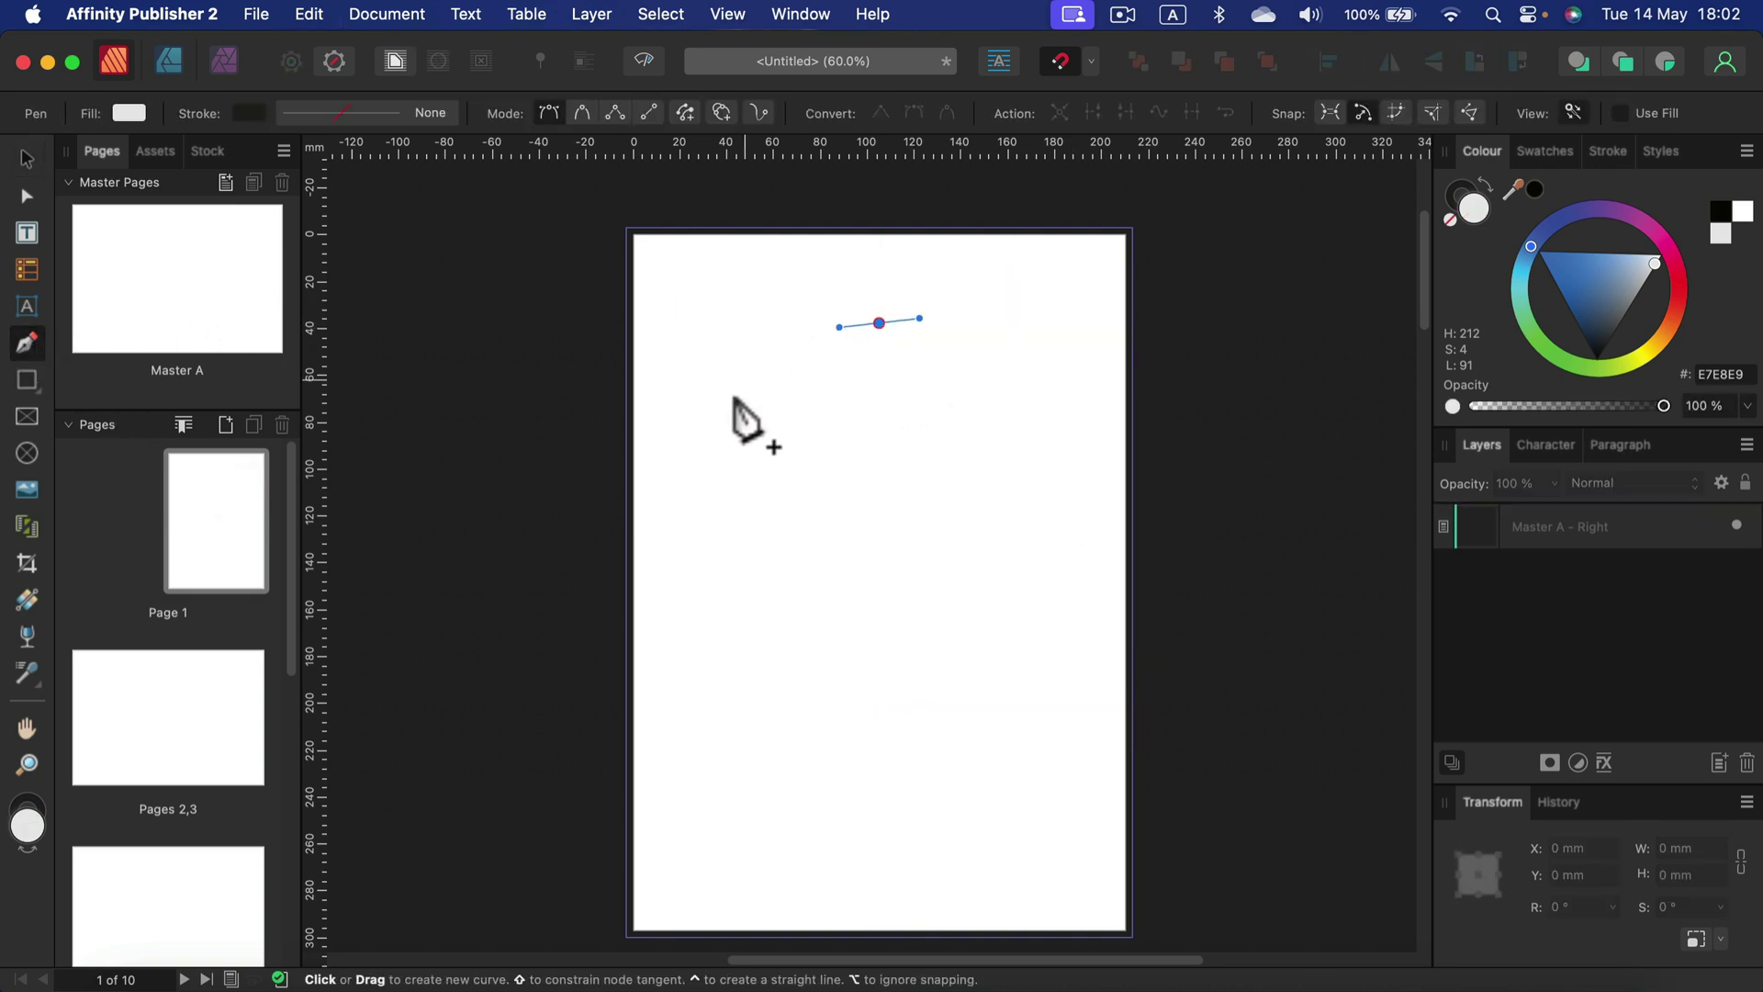
drag(734, 399, 732, 460)
drag(778, 605, 767, 653)
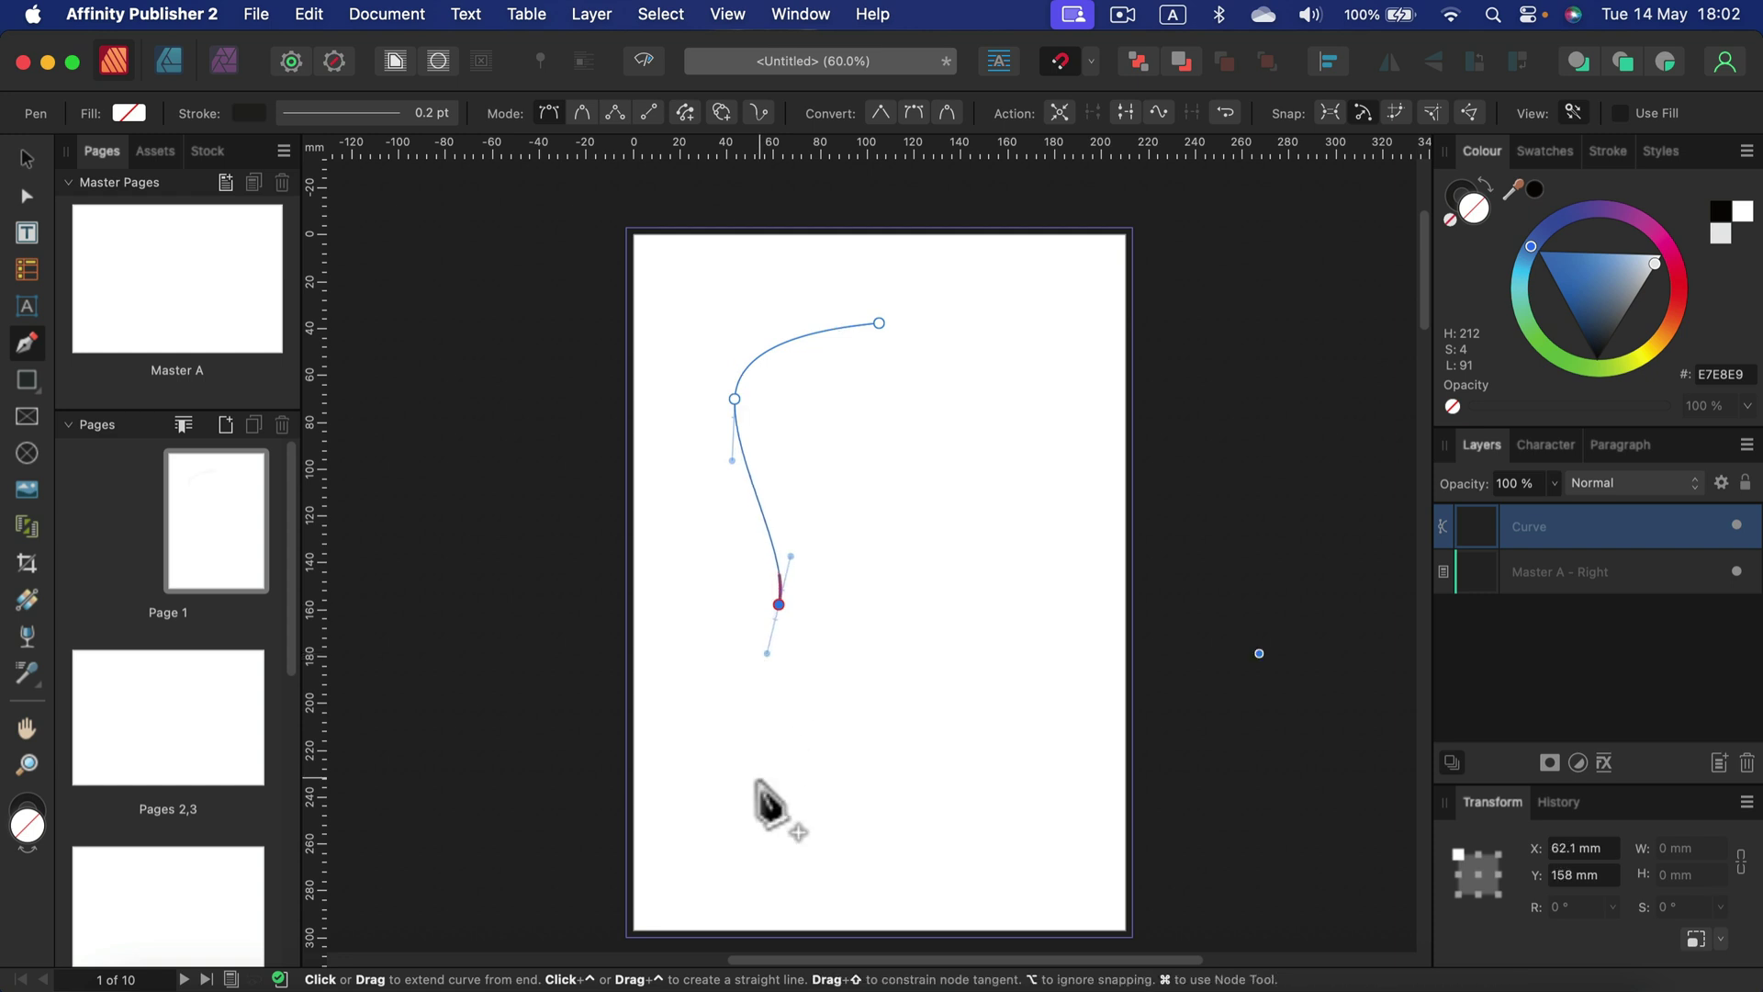
drag(761, 778, 836, 825)
drag(998, 721, 1013, 628)
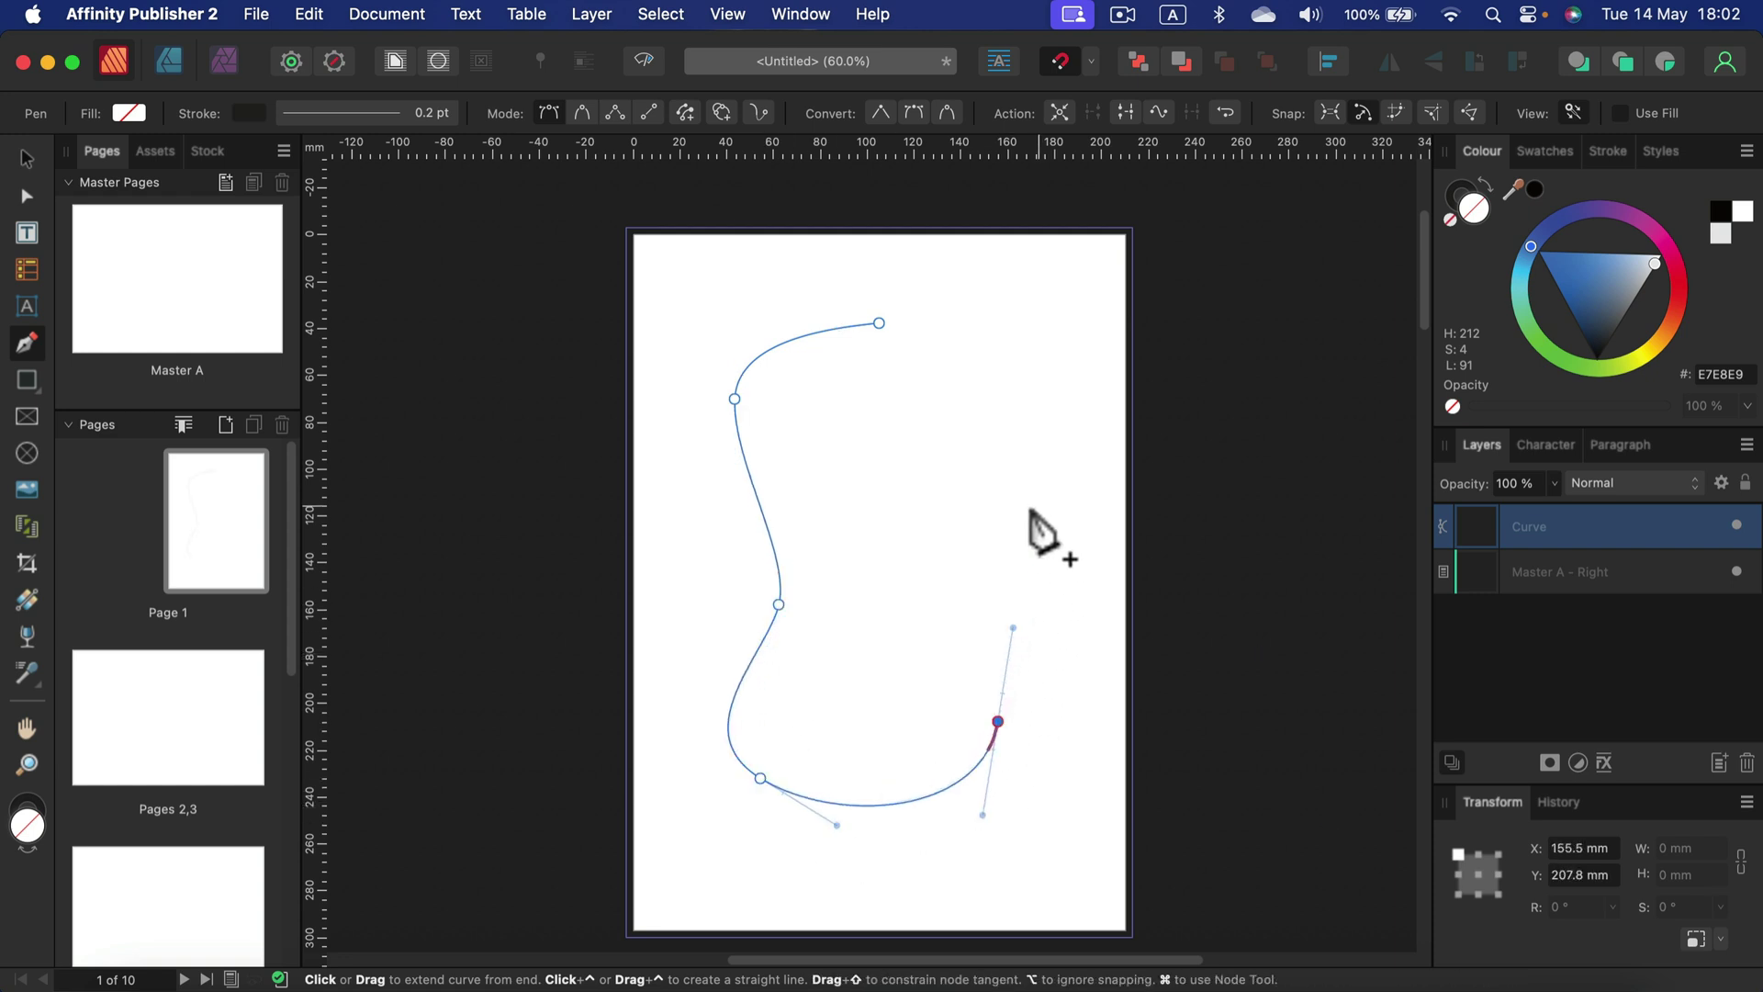
drag(1032, 502, 1021, 441)
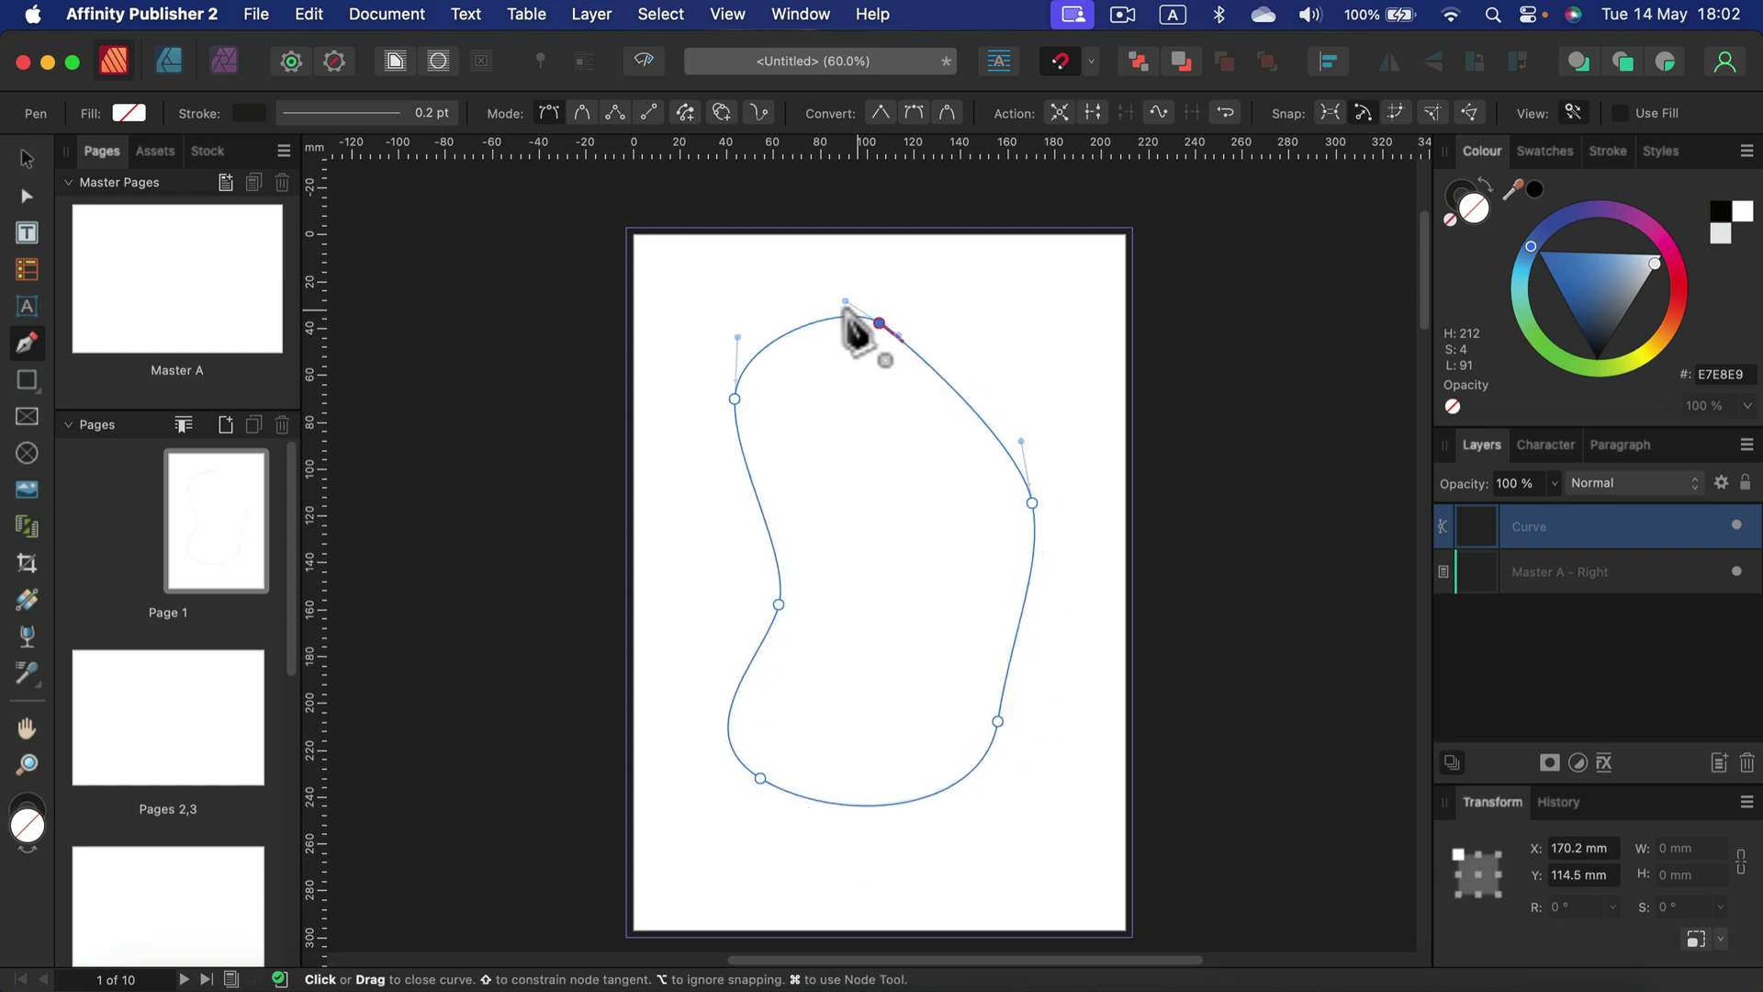
mouse_move(843, 308)
mouse_down()
mouse_move(768, 327)
mouse_move(826, 330)
mouse_move(764, 315)
mouse_move(767, 355)
mouse_move(763, 307)
mouse_move(818, 319)
mouse_up()
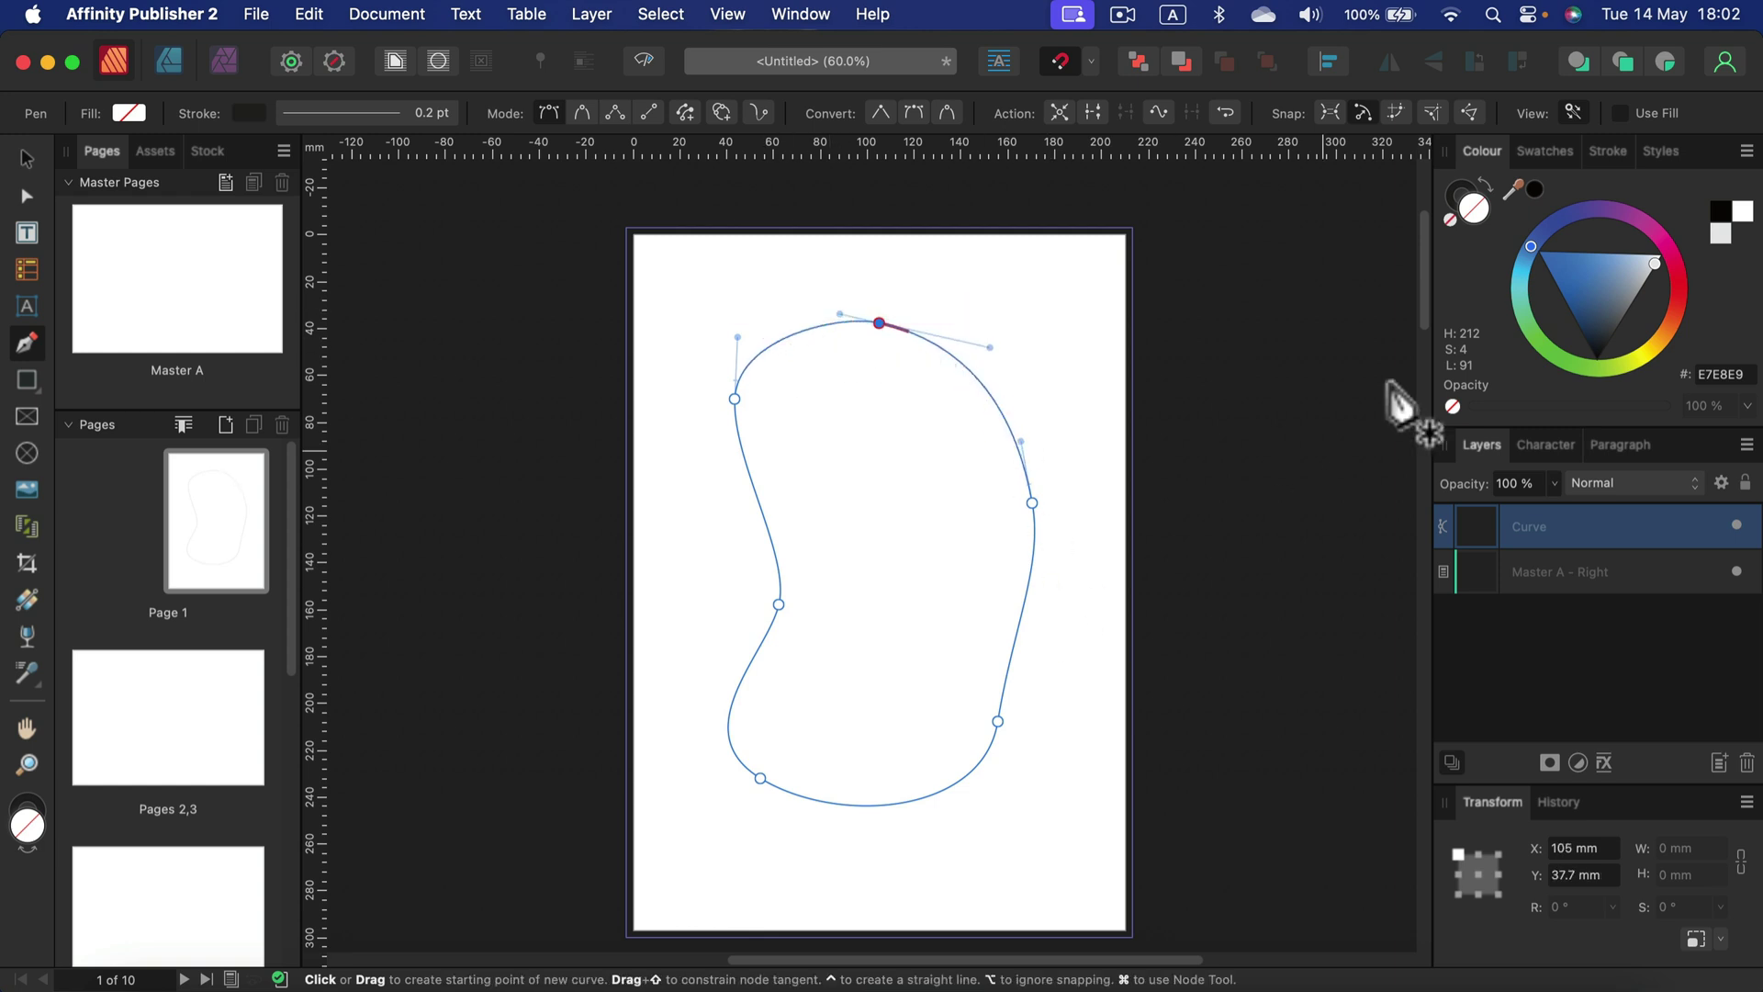
click(1563, 298)
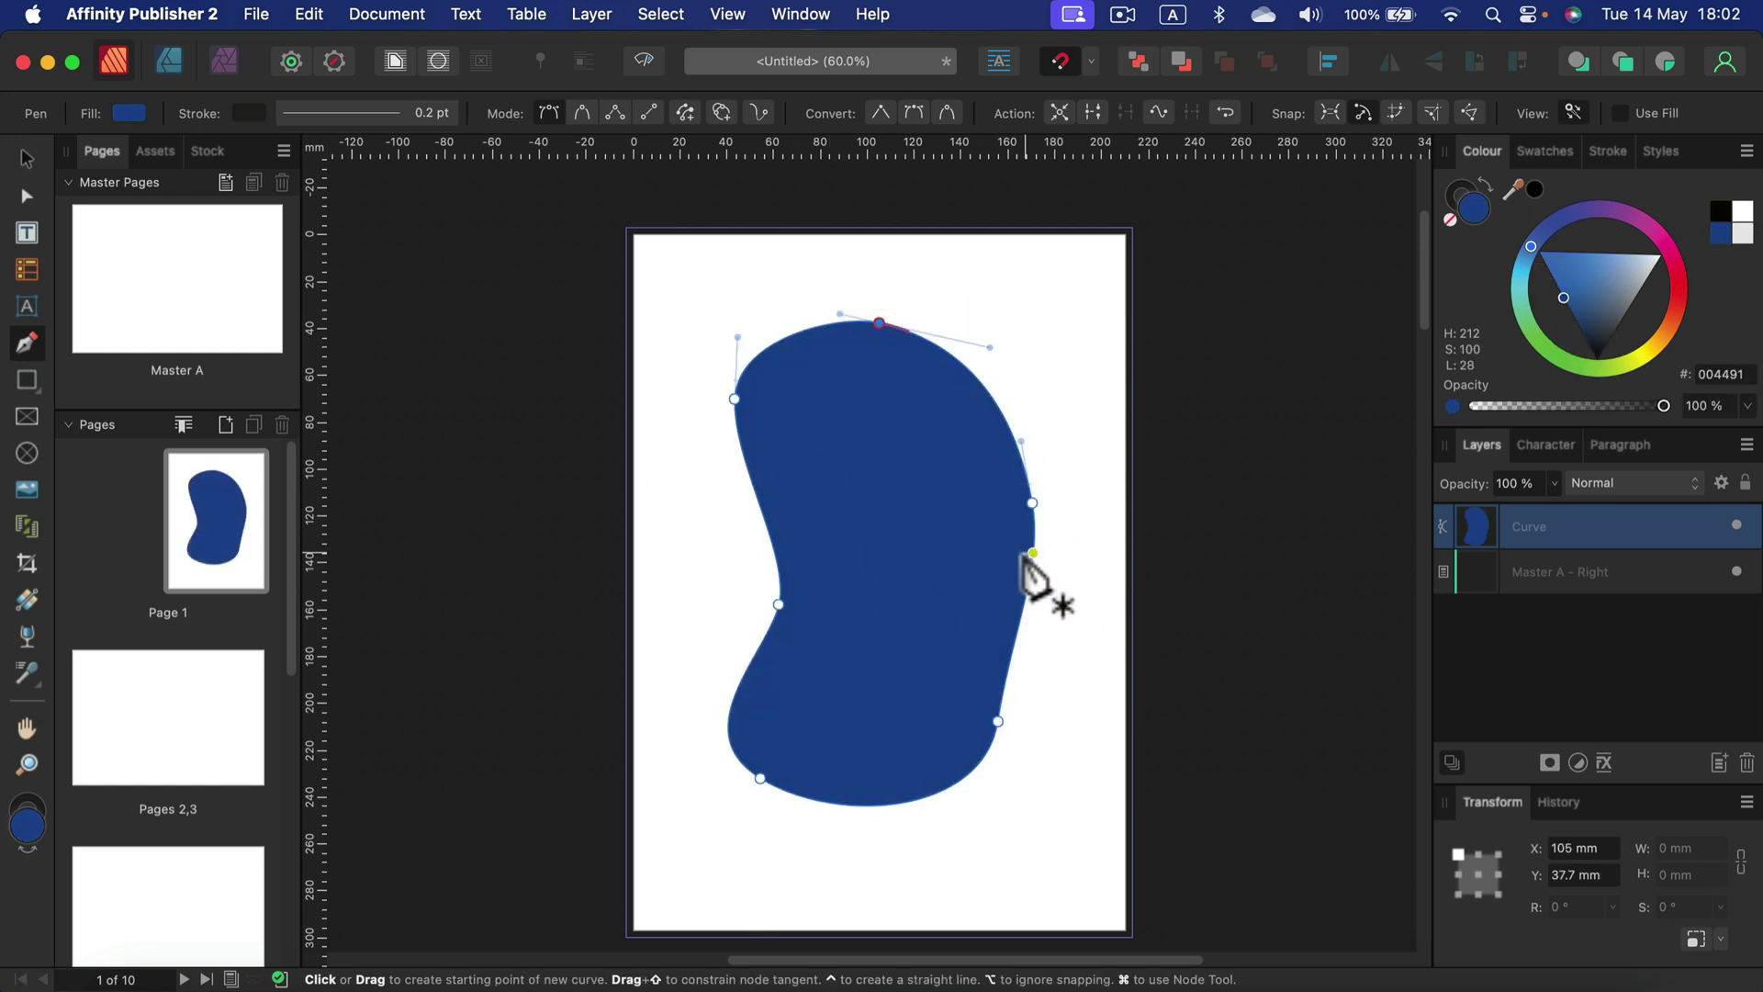
click(26, 158)
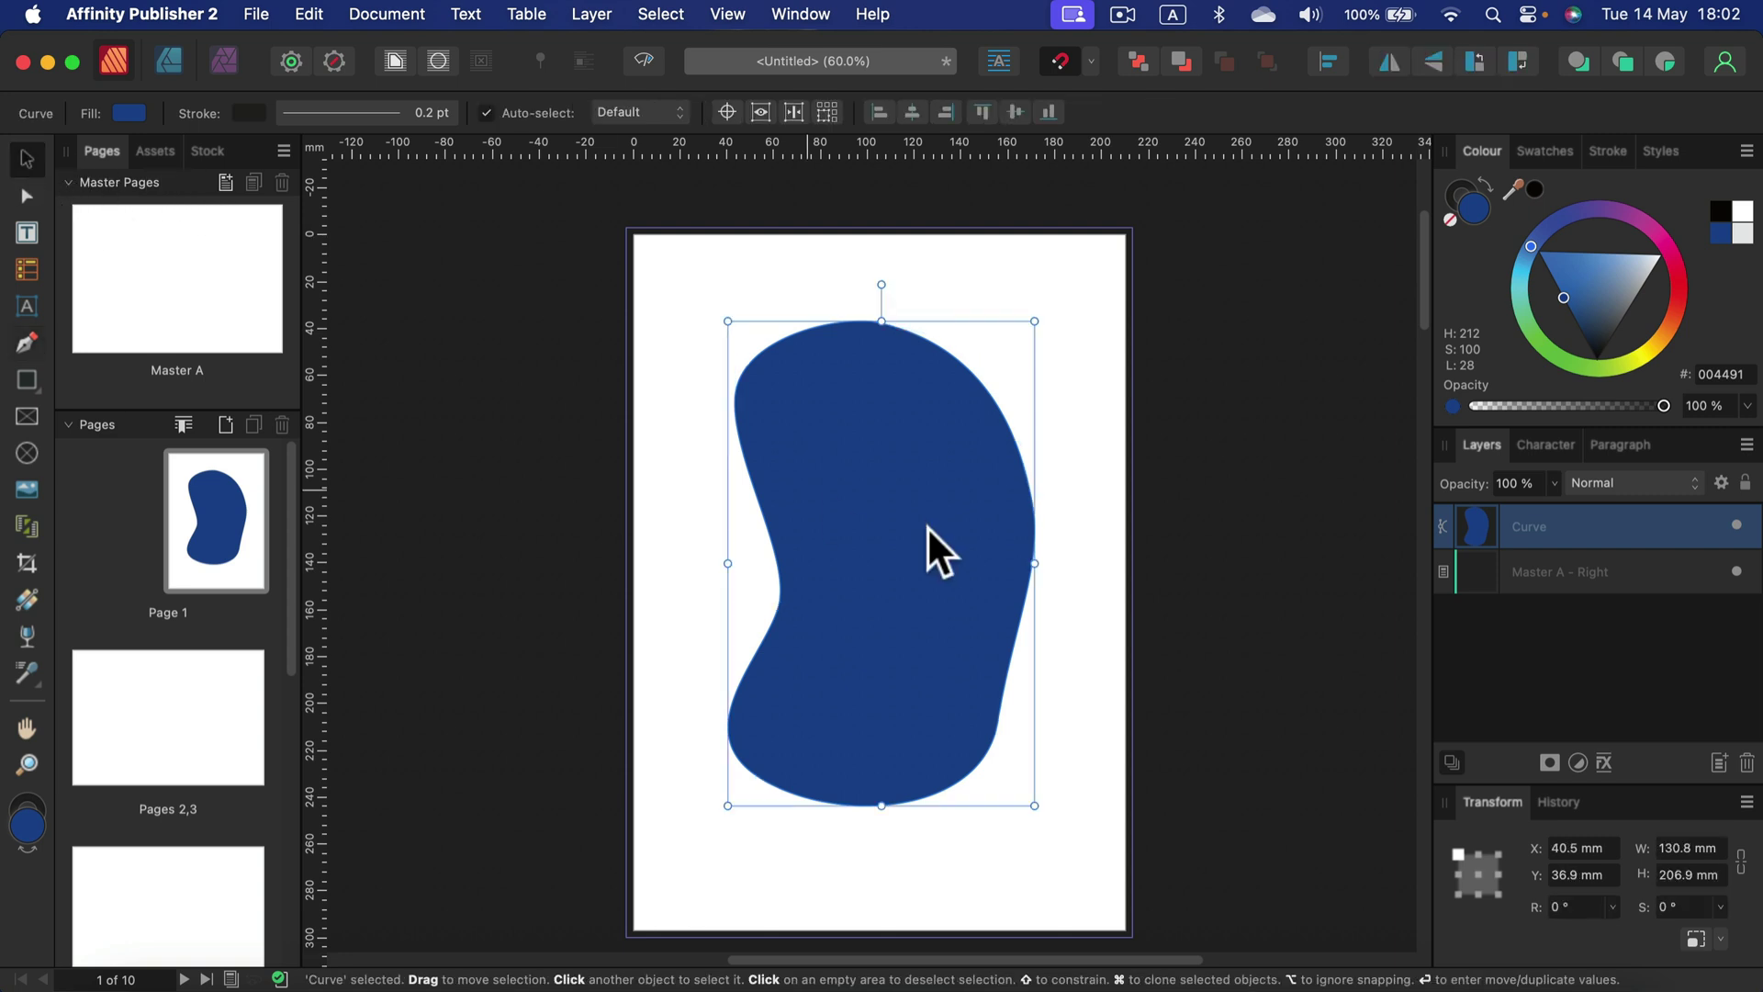
- Convert the blue blob to a picture frame, place the puppy photo, and centre the puppy inside it
right_click(922, 494)
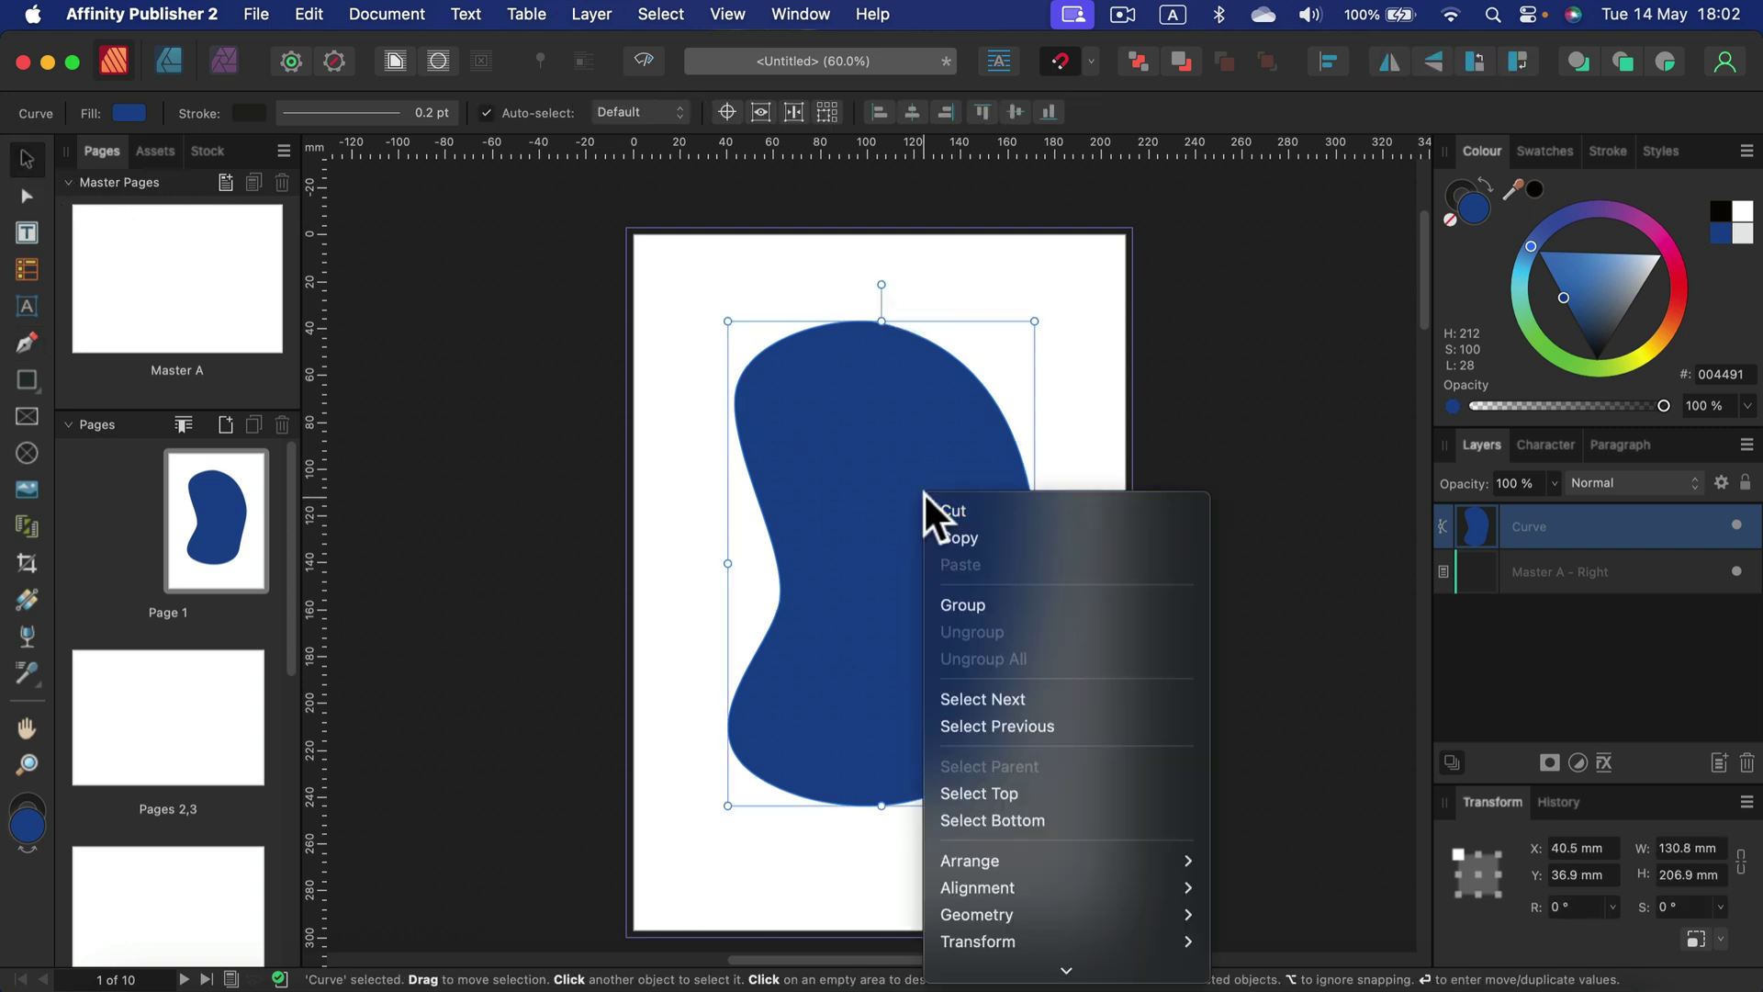
mouse_move(1046, 970)
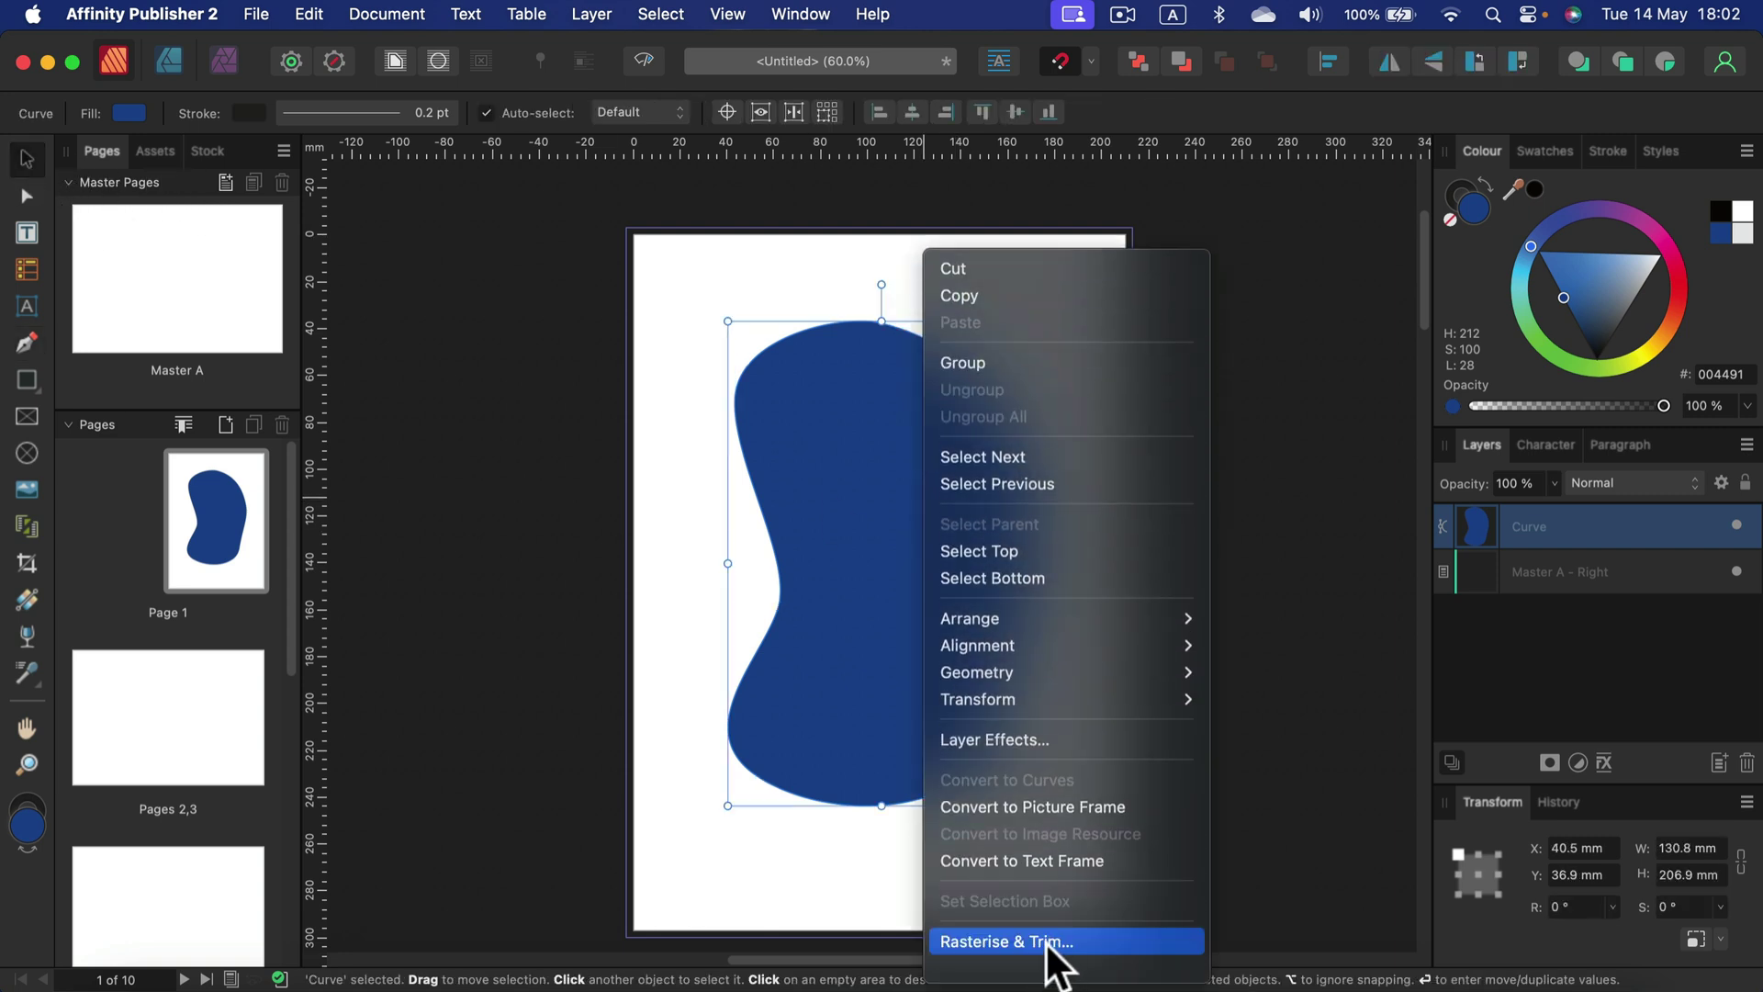
click(1066, 806)
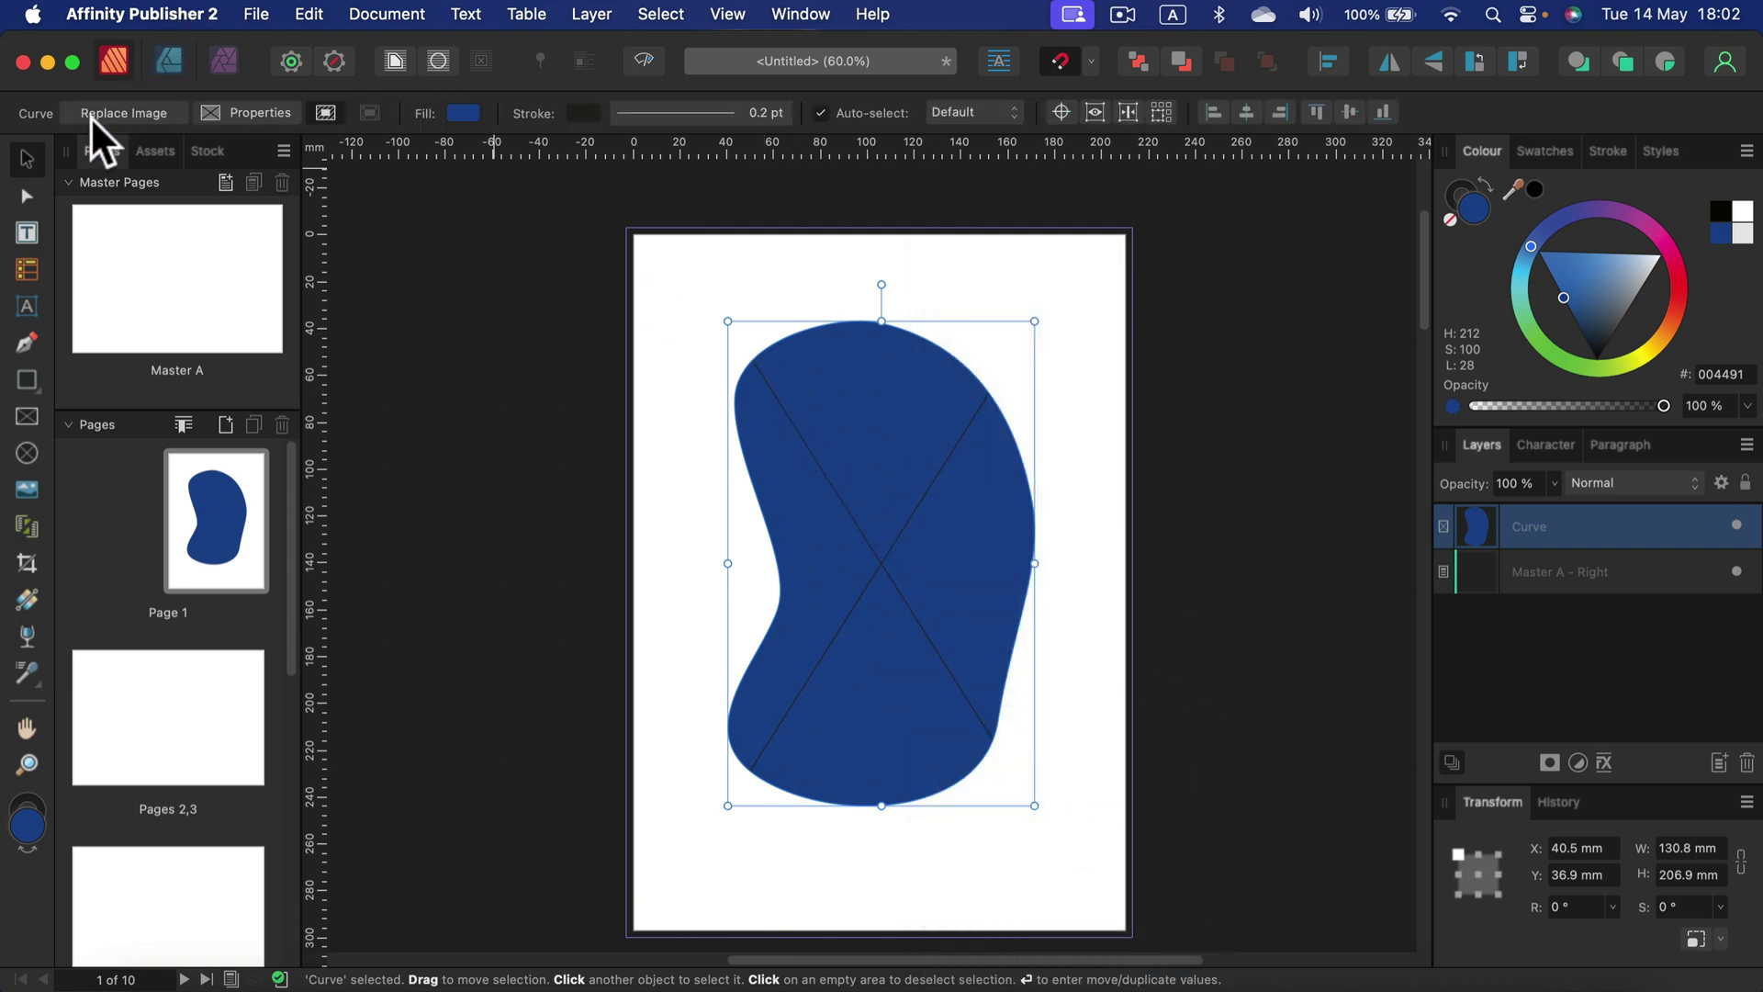
click(156, 108)
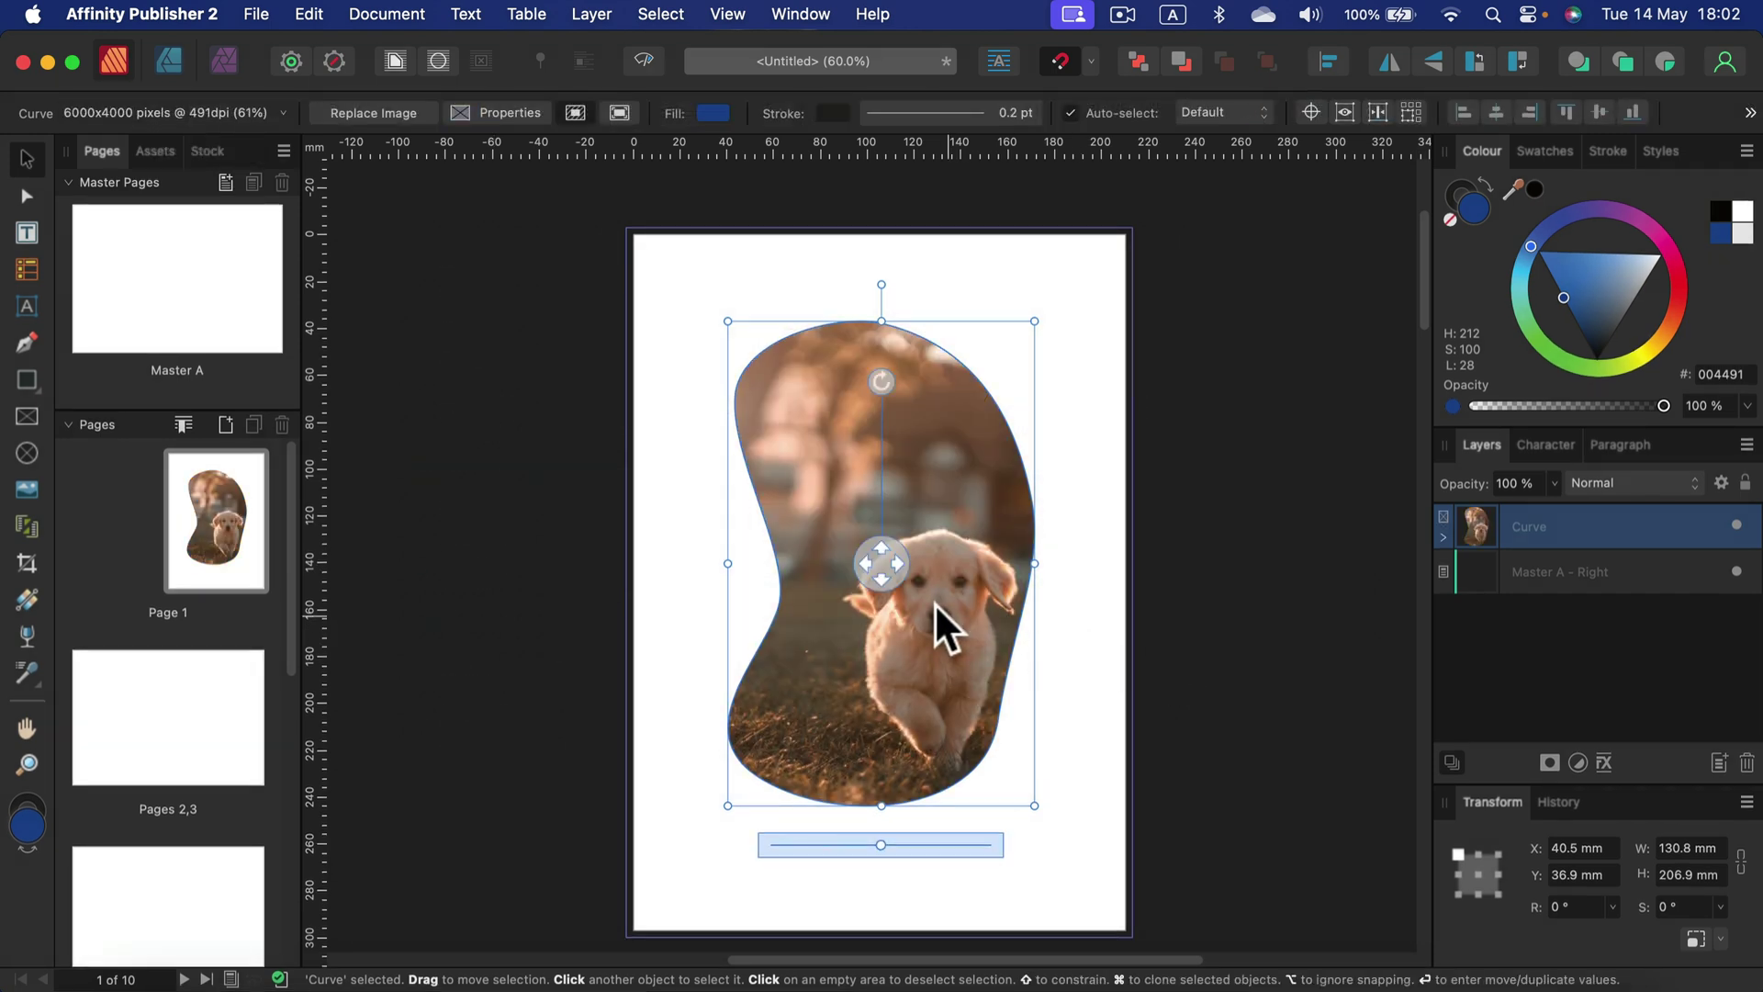
mouse_move(884, 566)
mouse_down()
mouse_move(792, 580)
mouse_move(916, 574)
mouse_up()
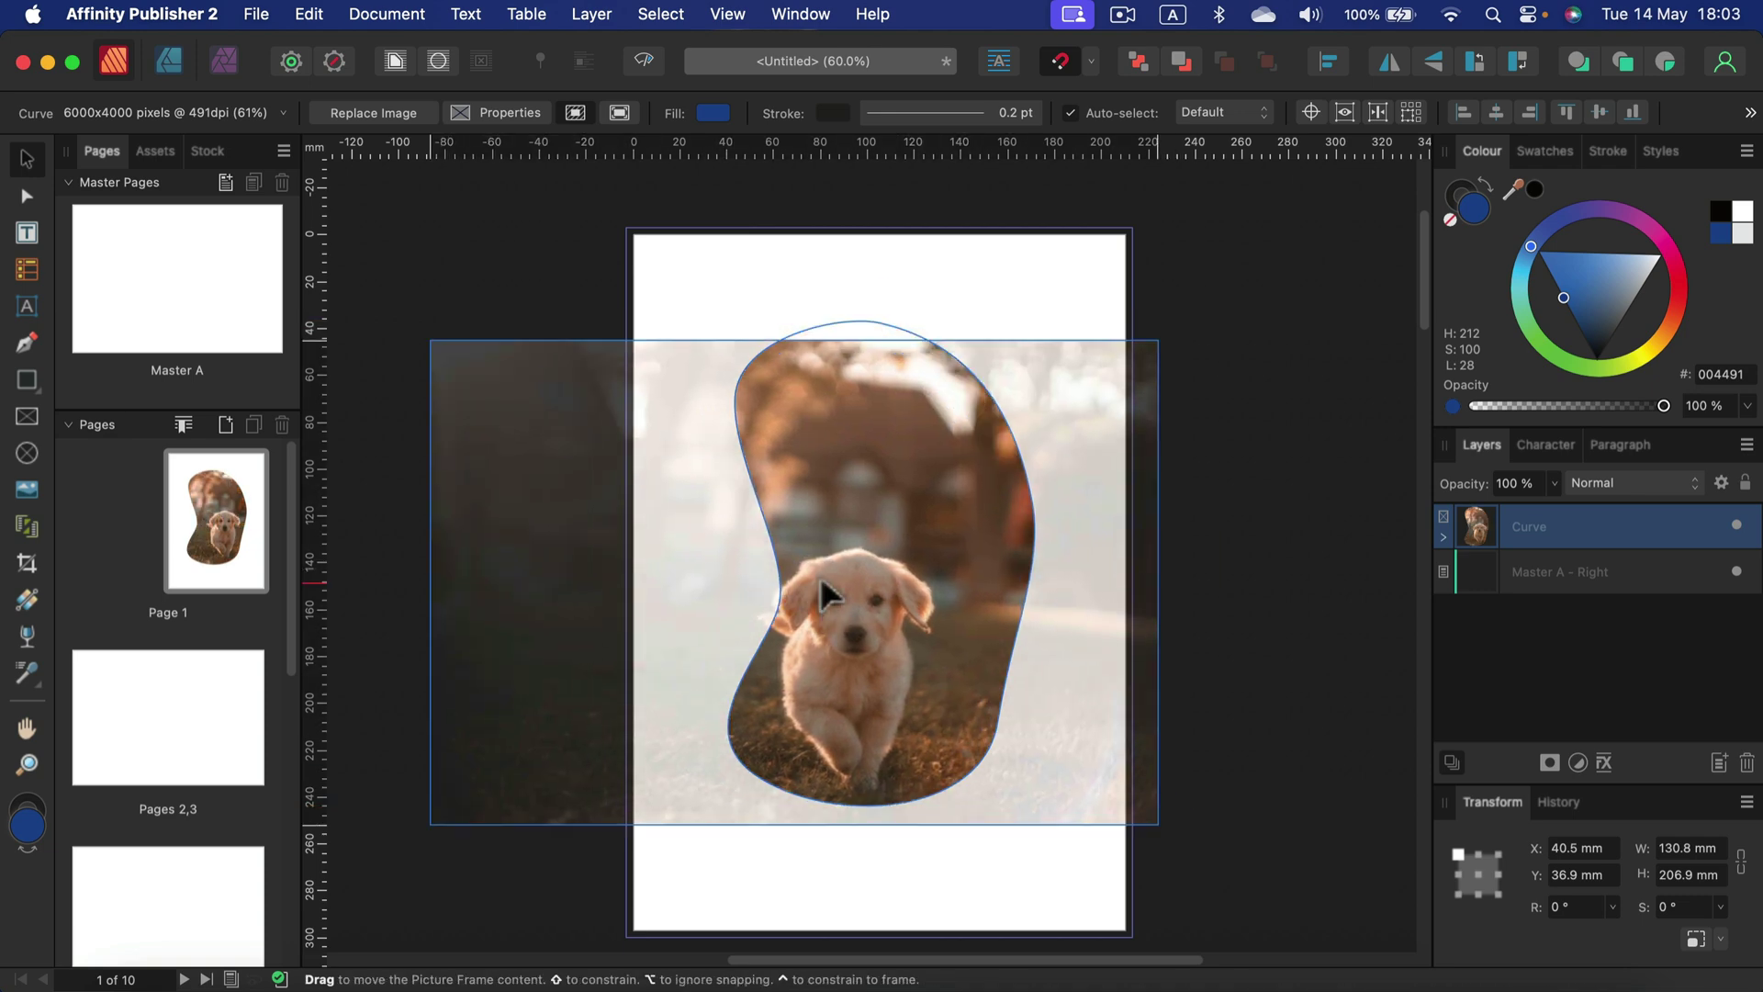
drag(820, 583, 946, 565)
- With the Node Tool, pull out the frame's left side, move its upper-left node right, and broaden the top curve
click(952, 295)
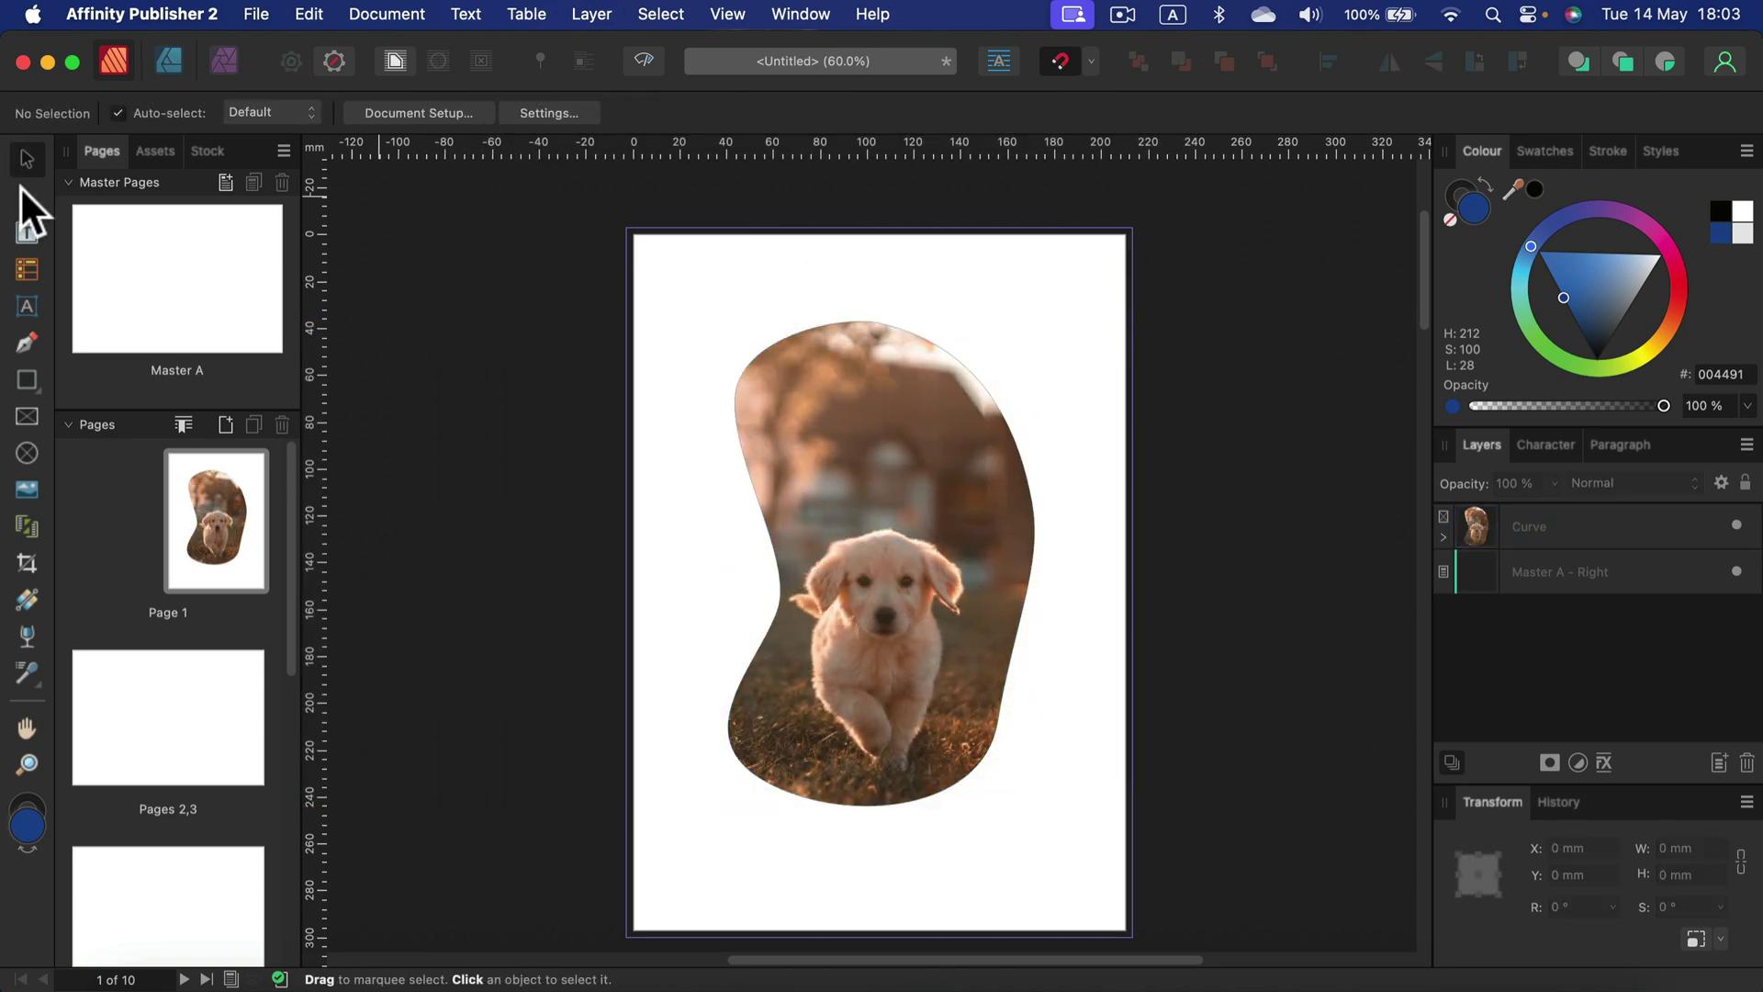
click(22, 193)
click(838, 365)
click(769, 603)
drag(770, 602, 718, 654)
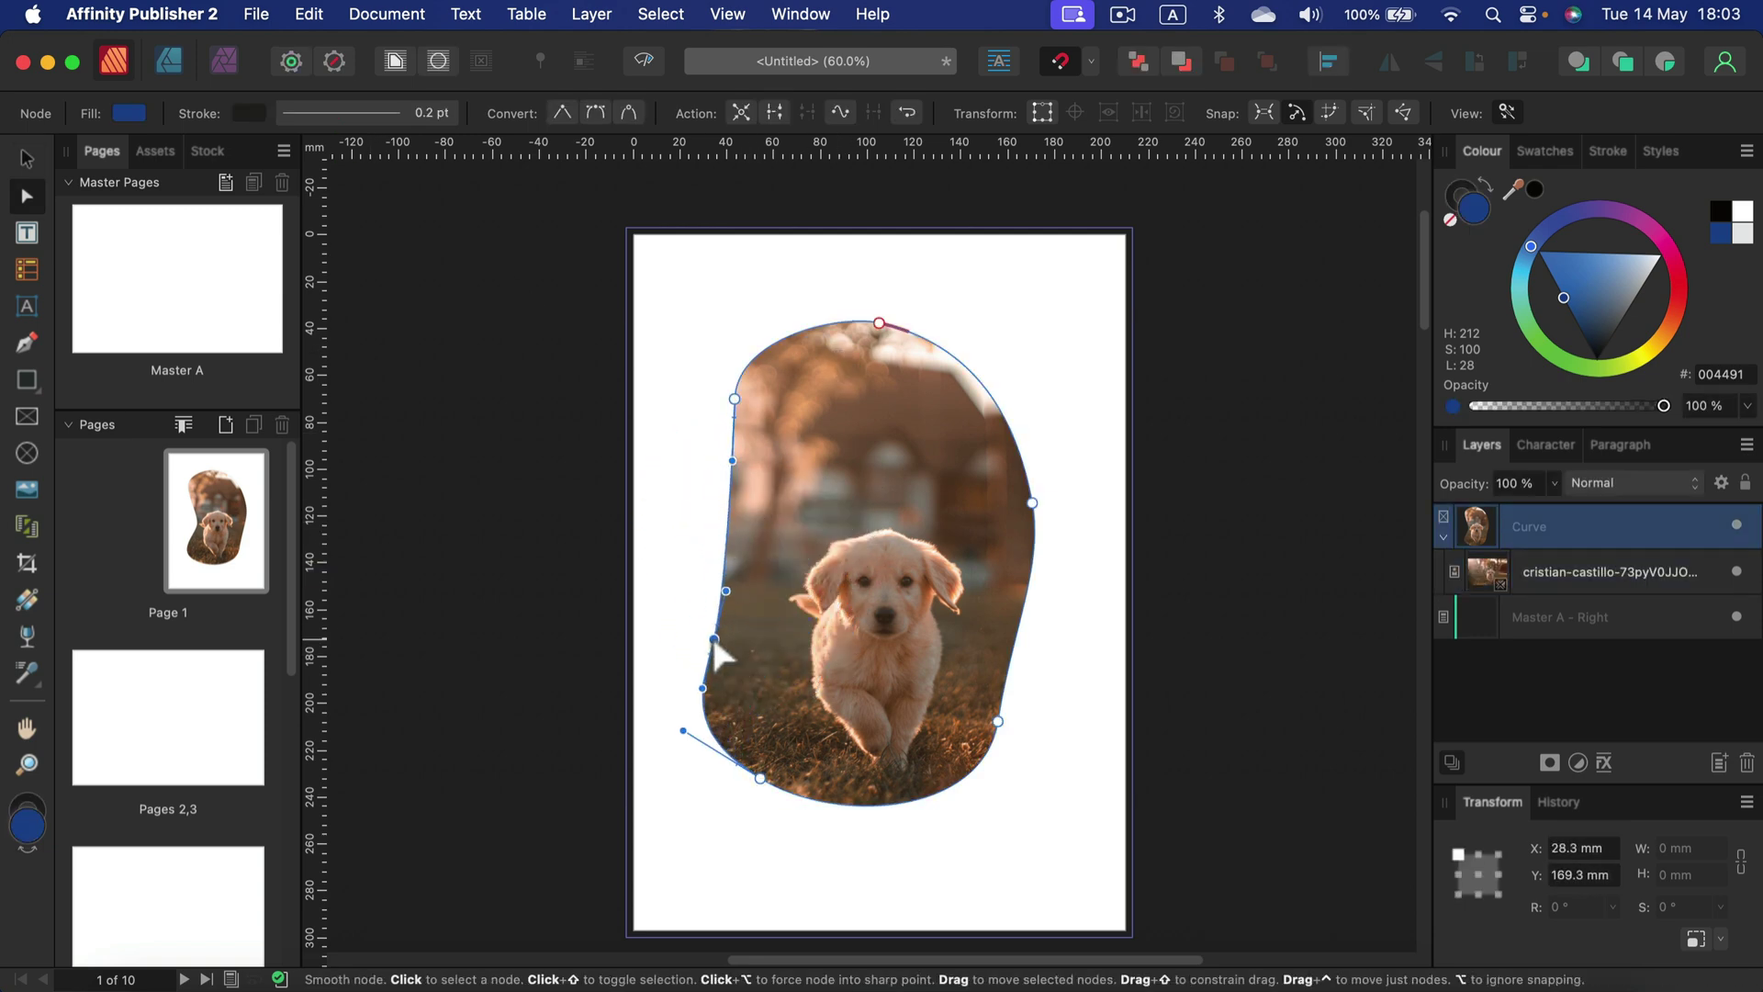
drag(734, 399, 799, 465)
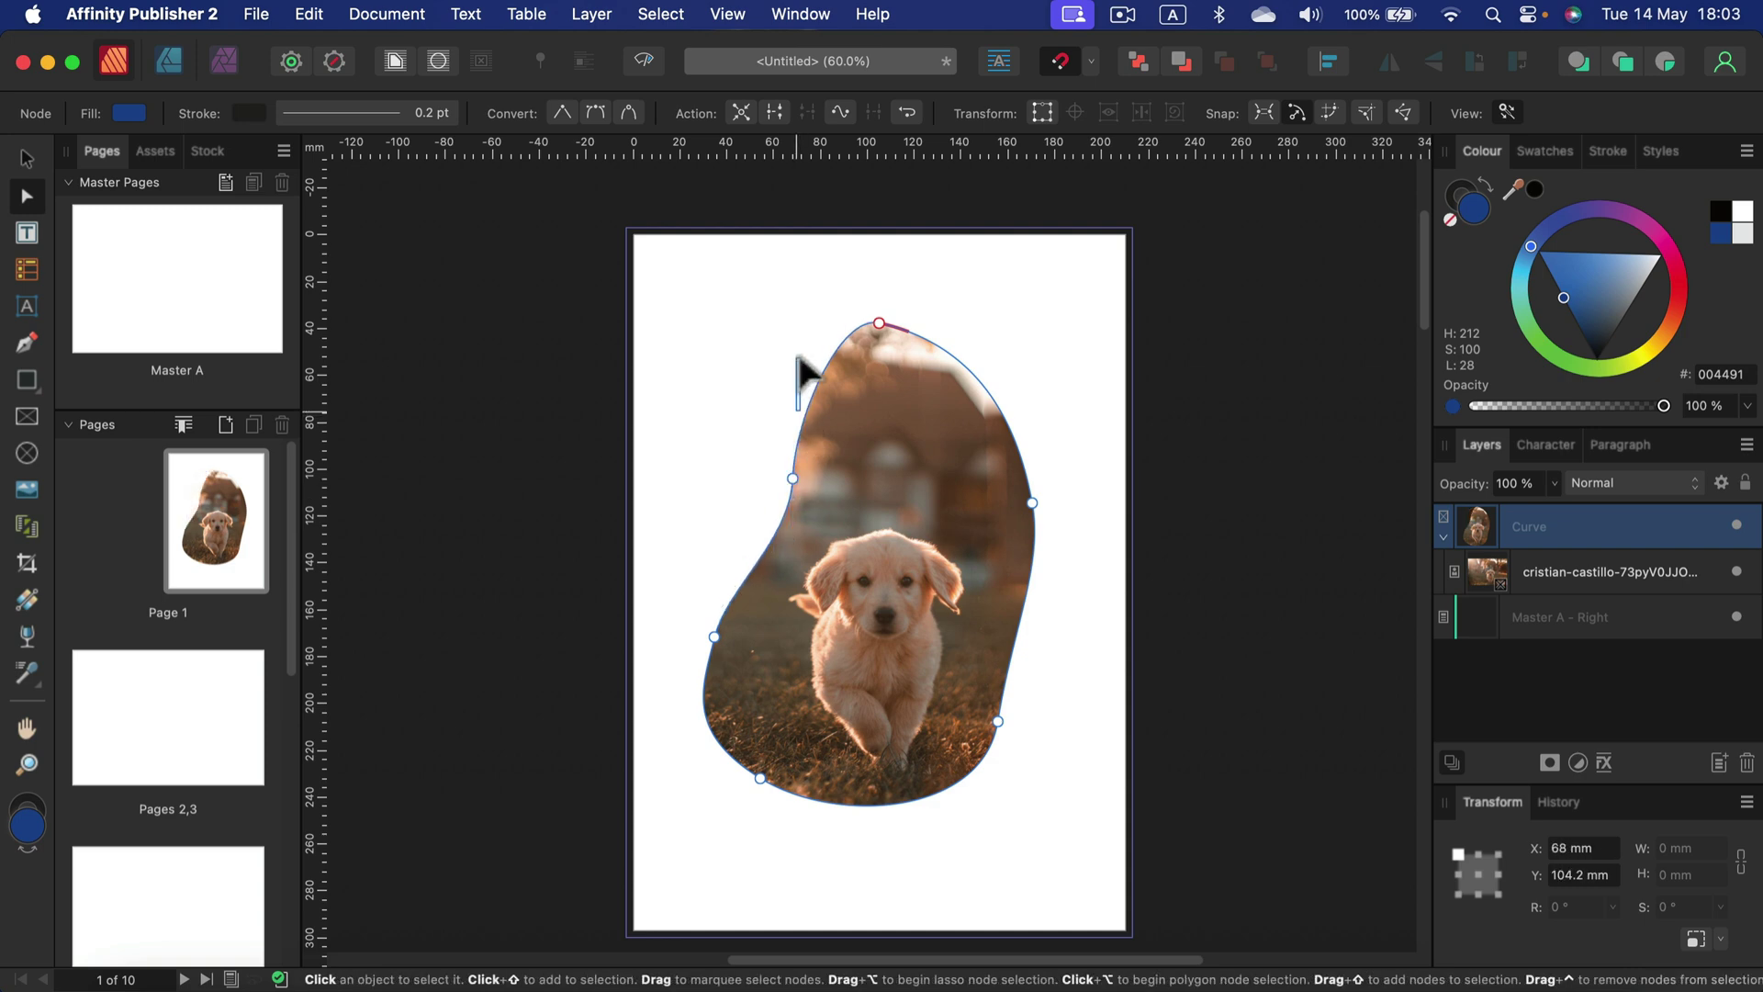
click(878, 323)
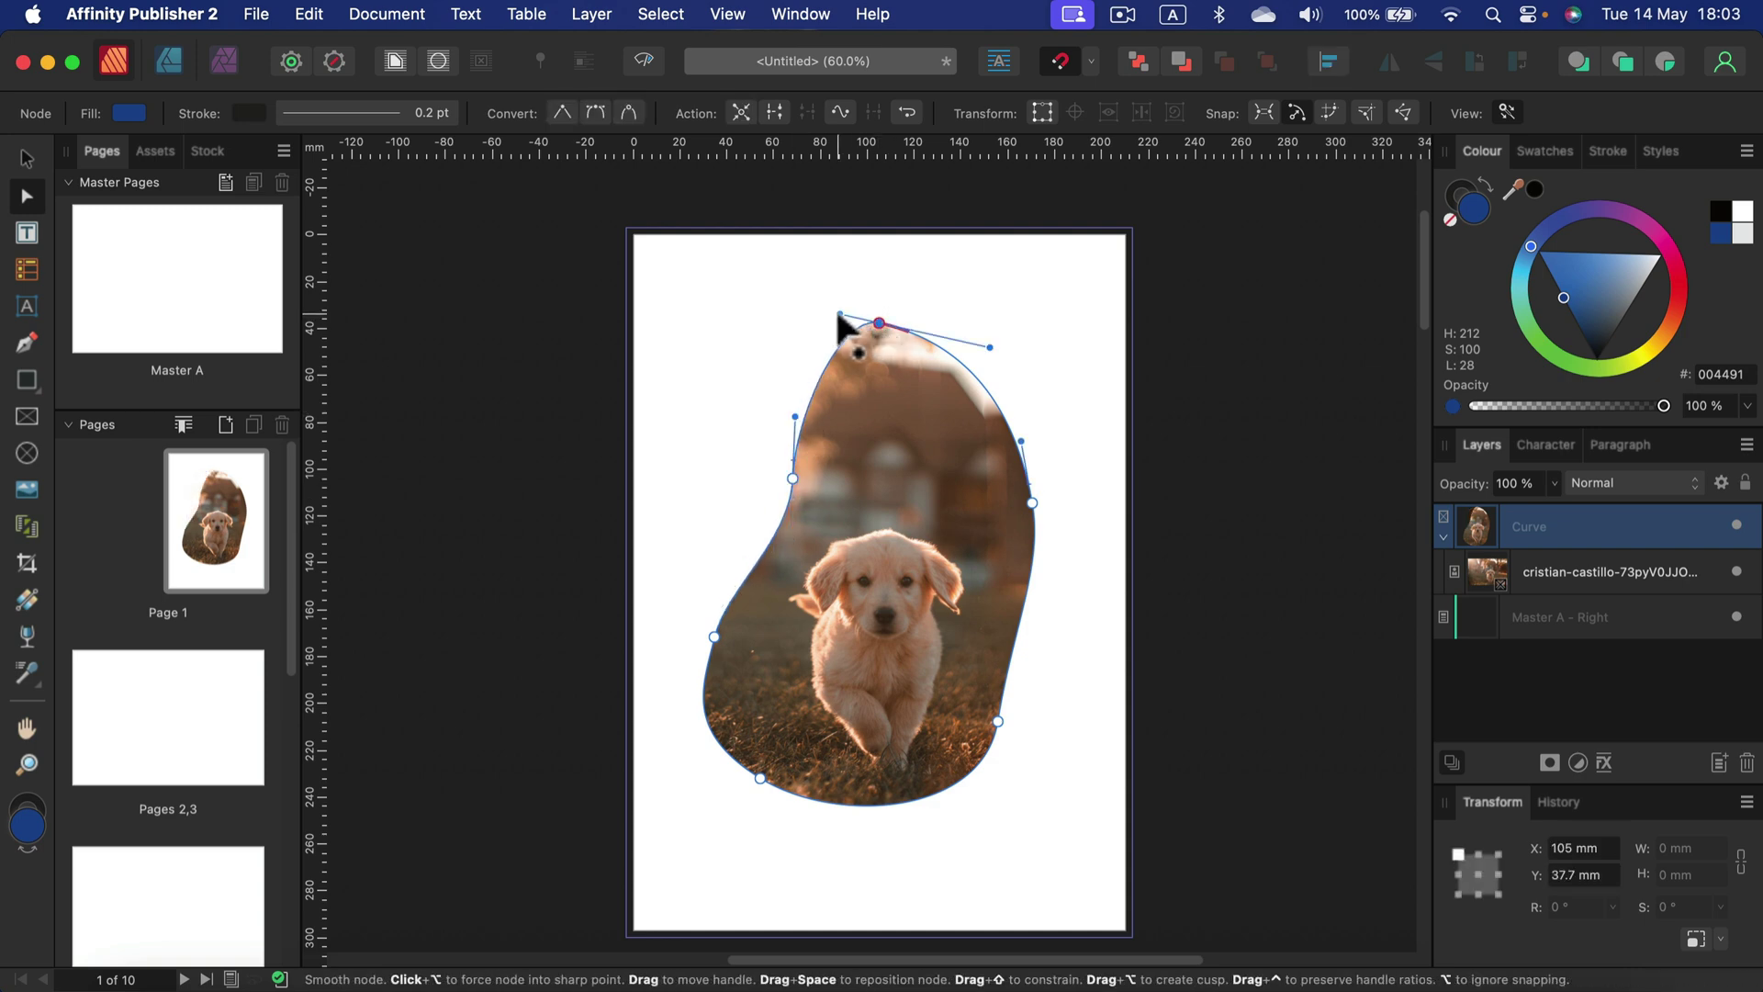
drag(839, 315, 763, 315)
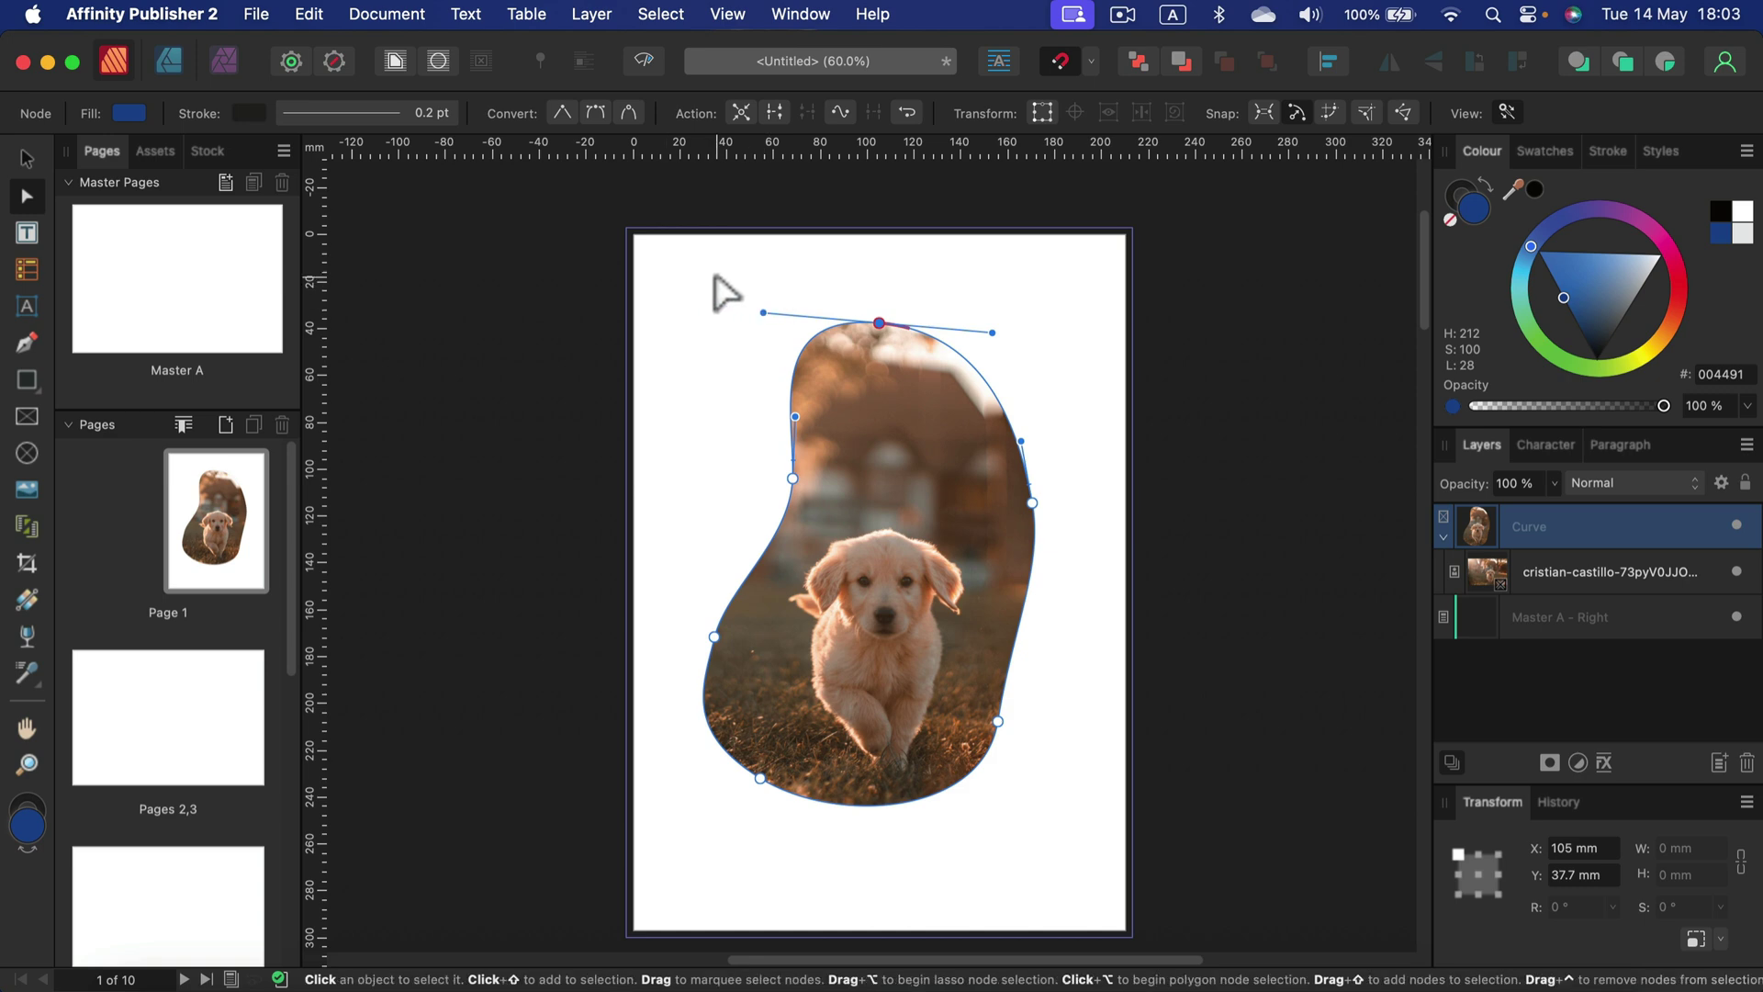
click(725, 292)
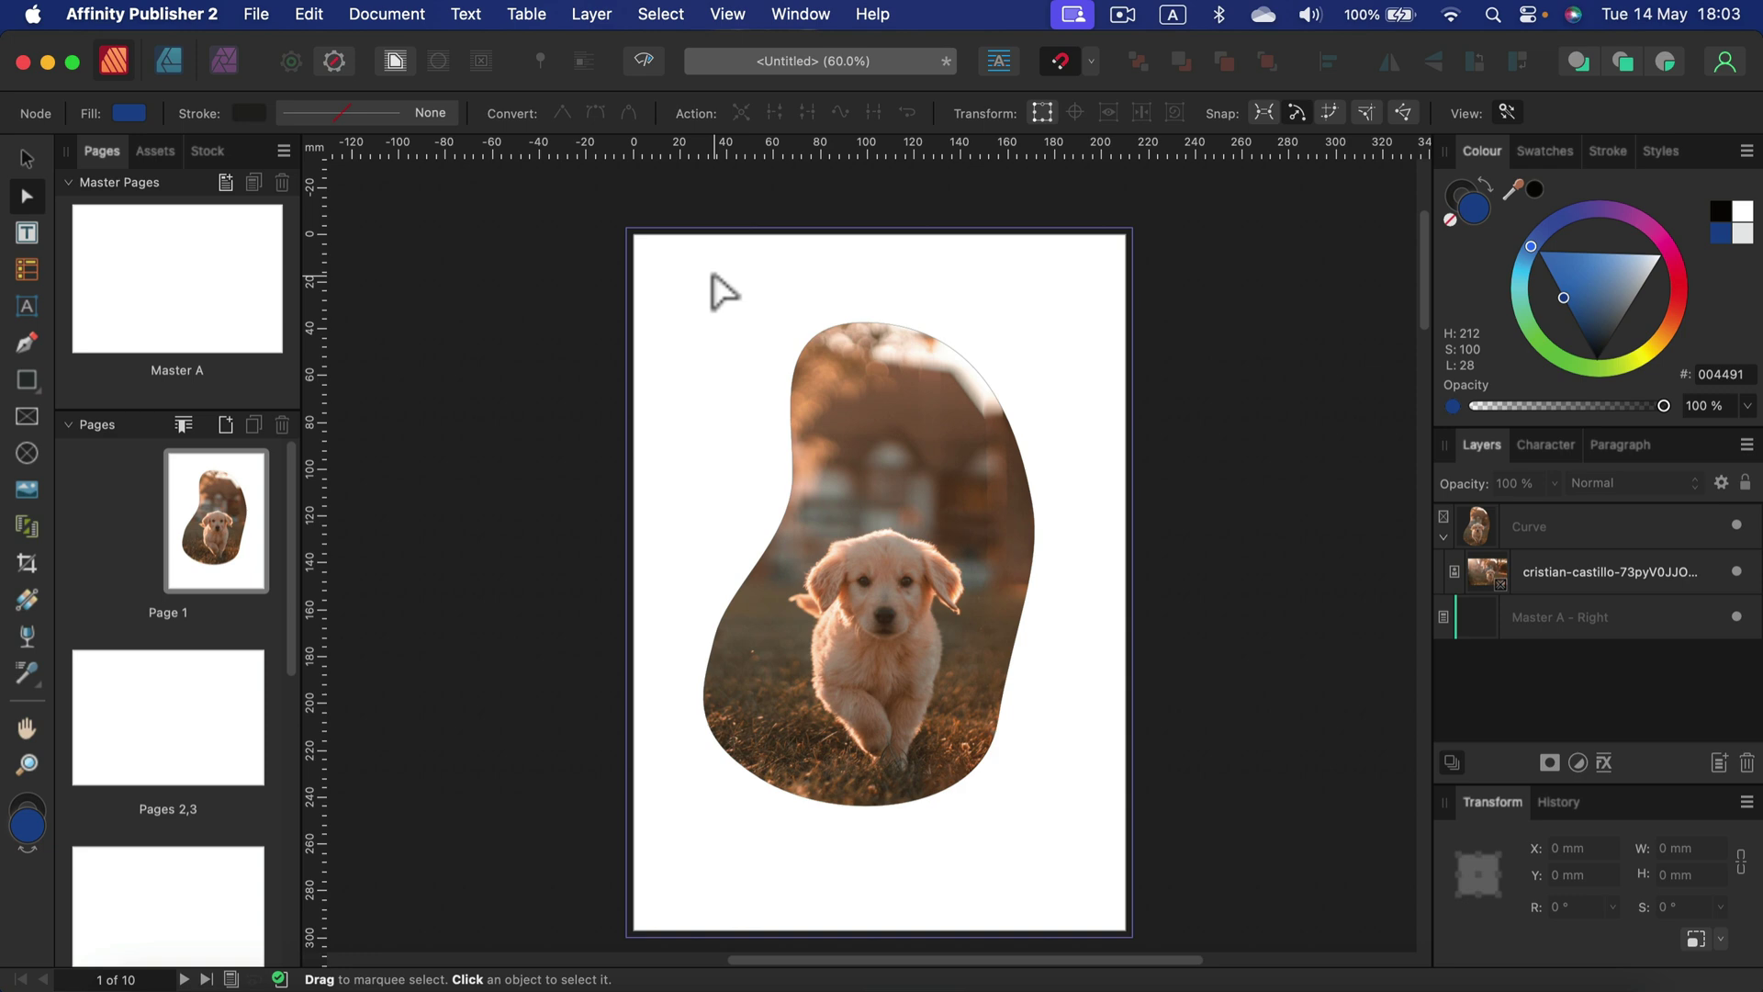